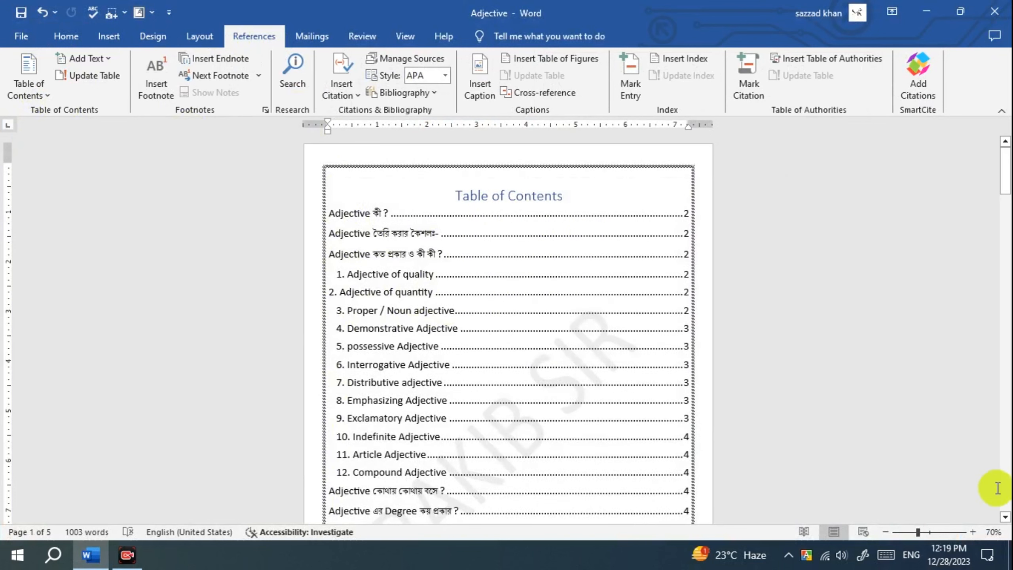
Review the existing table of contents entries and the built-in table of contents styles on offer.
left_click(973, 531)
left_click(973, 531)
scroll(545, 242, "down", 8)
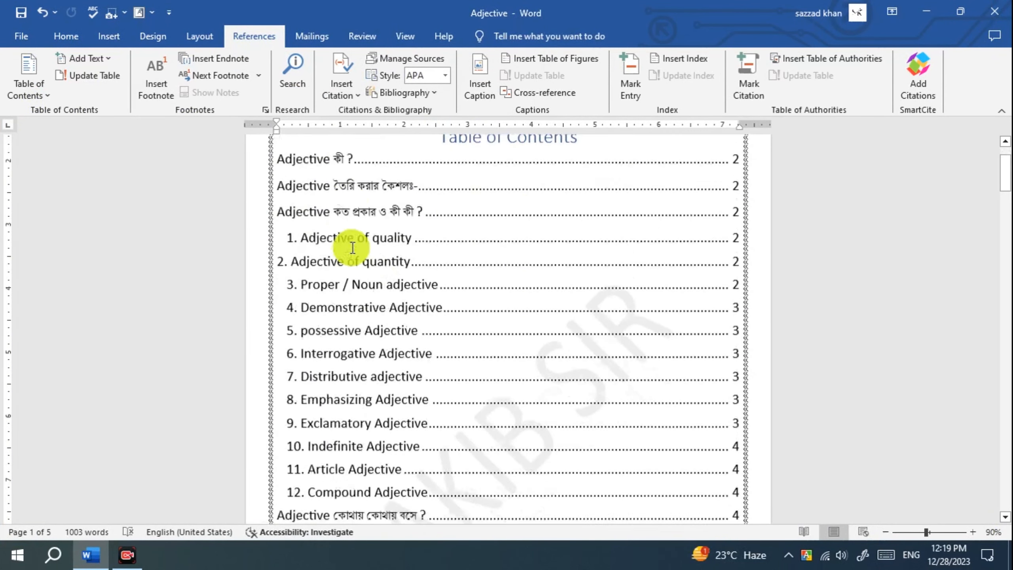
scroll(479, 335, "up", 6)
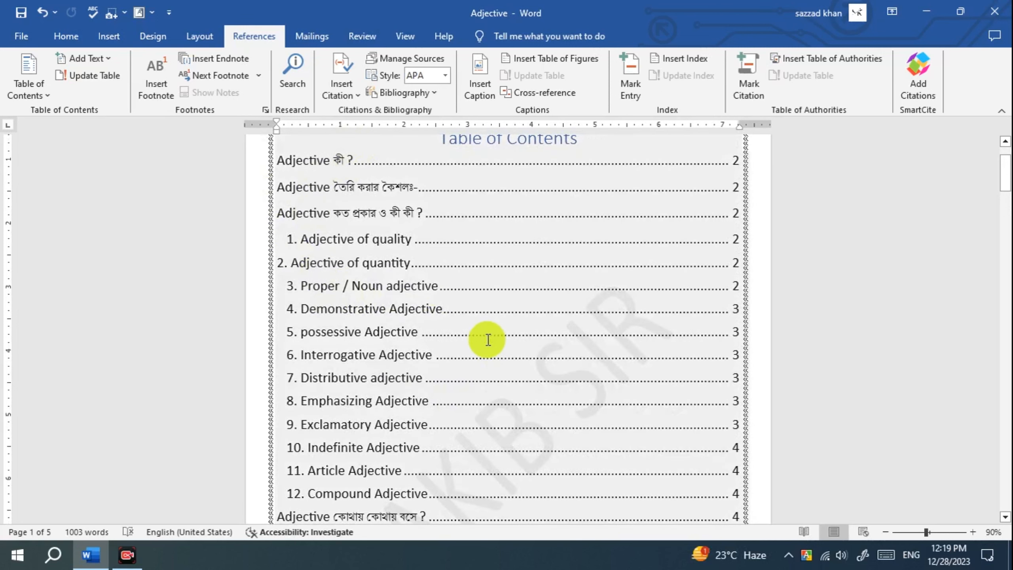
scroll(448, 294, "down", 3)
scroll(439, 360, "down", 5)
scroll(263, 268, "up", 7)
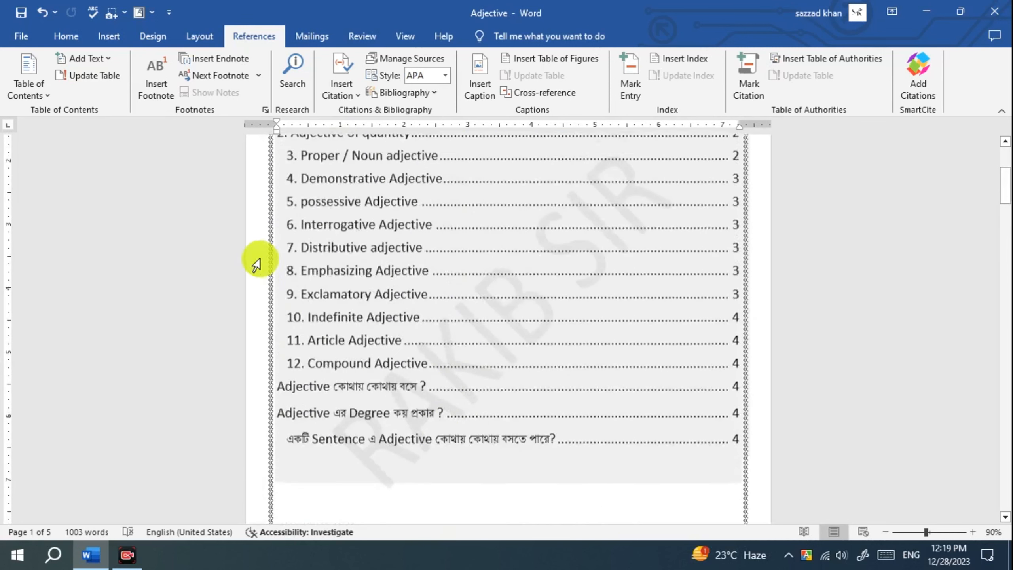
left_click(45, 103)
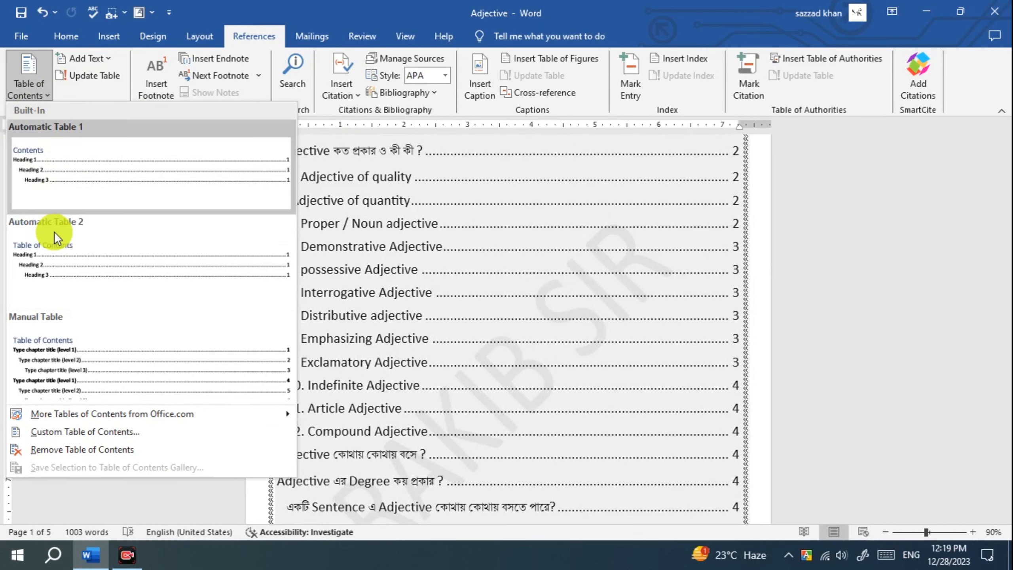
left_click(118, 514)
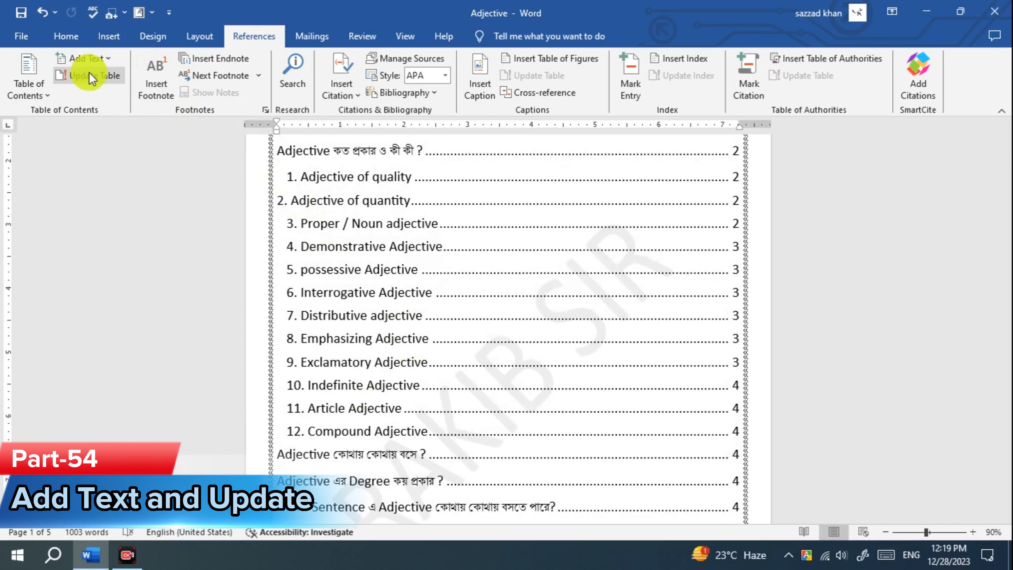
Compare the table of contents entries with the Adjective headings on the following pages.
left_click(927, 11)
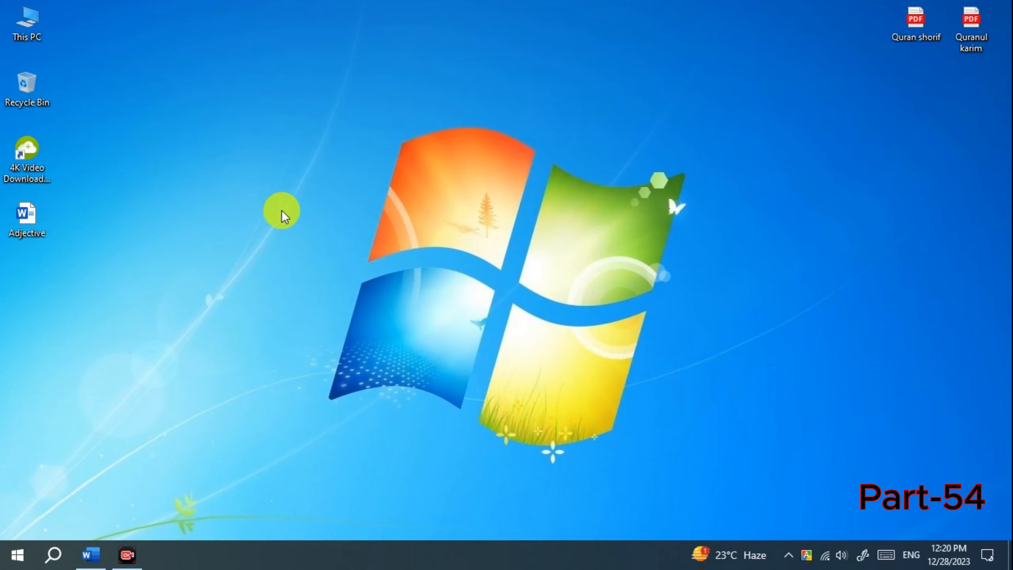
left_click(92, 554)
scroll(490, 348, "down", 5)
scroll(483, 405, "up", 8)
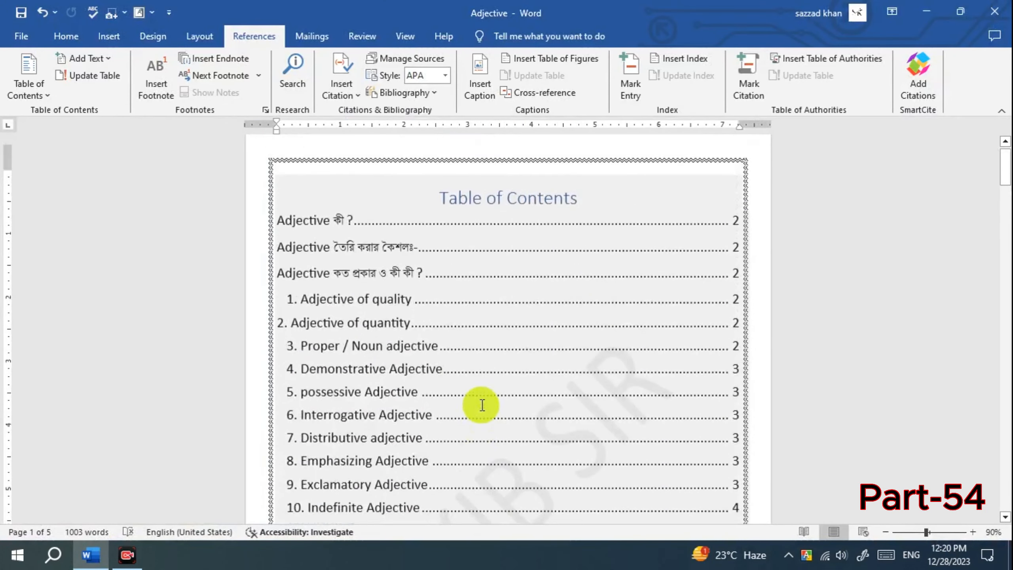
scroll(433, 389, "down", 15)
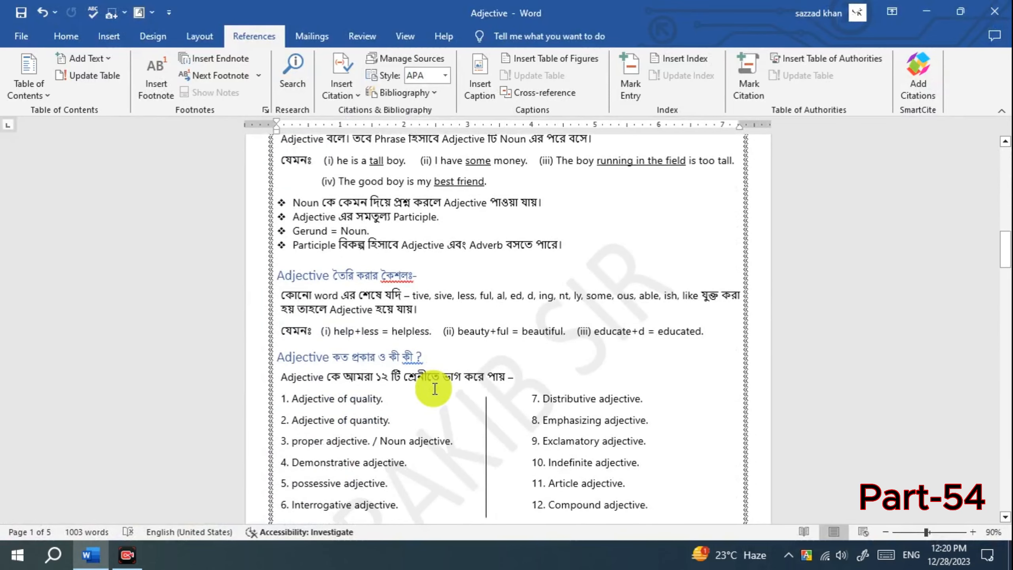
scroll(435, 389, "down", 1)
scroll(407, 381, "up", 10)
scroll(407, 382, "down", 4)
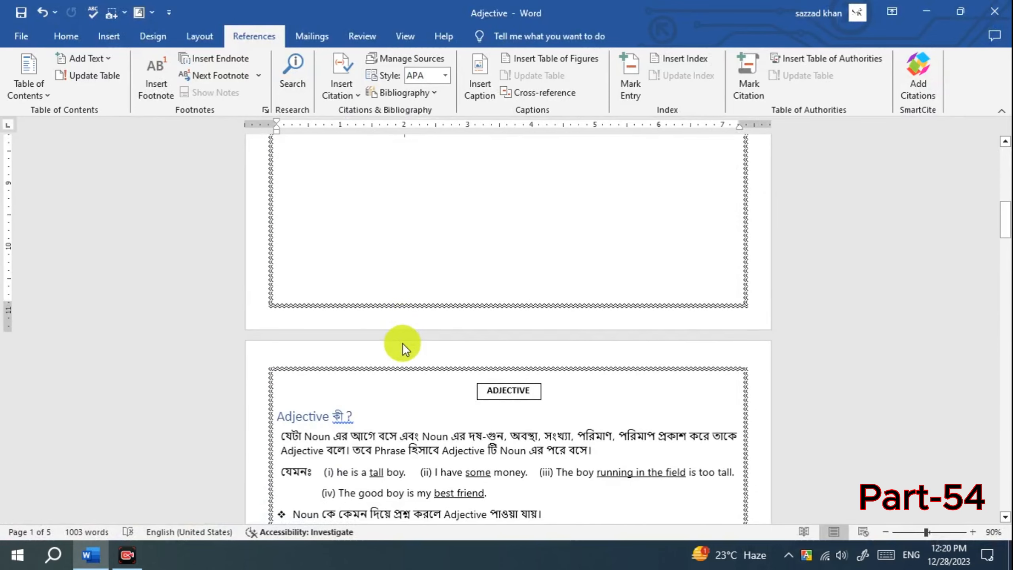
scroll(402, 347, "down", 5)
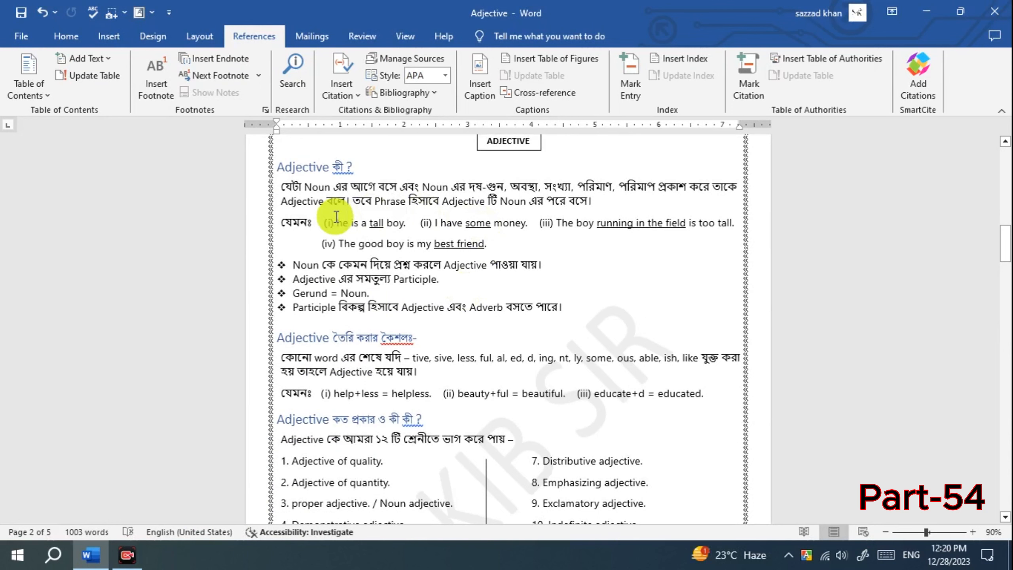
scroll(451, 325, "up", 2)
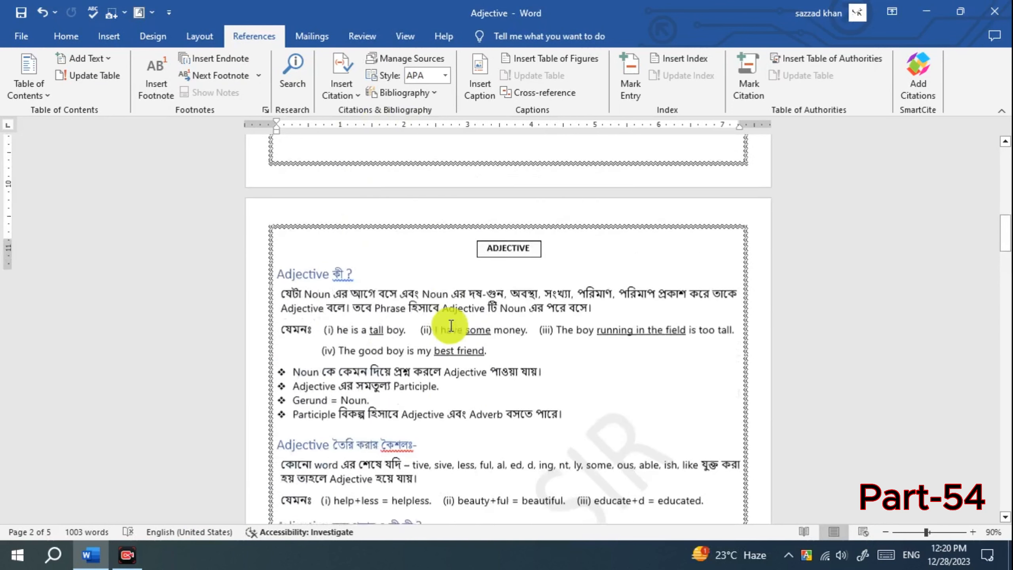
scroll(451, 325, "up", 12)
scroll(337, 208, "down", 1)
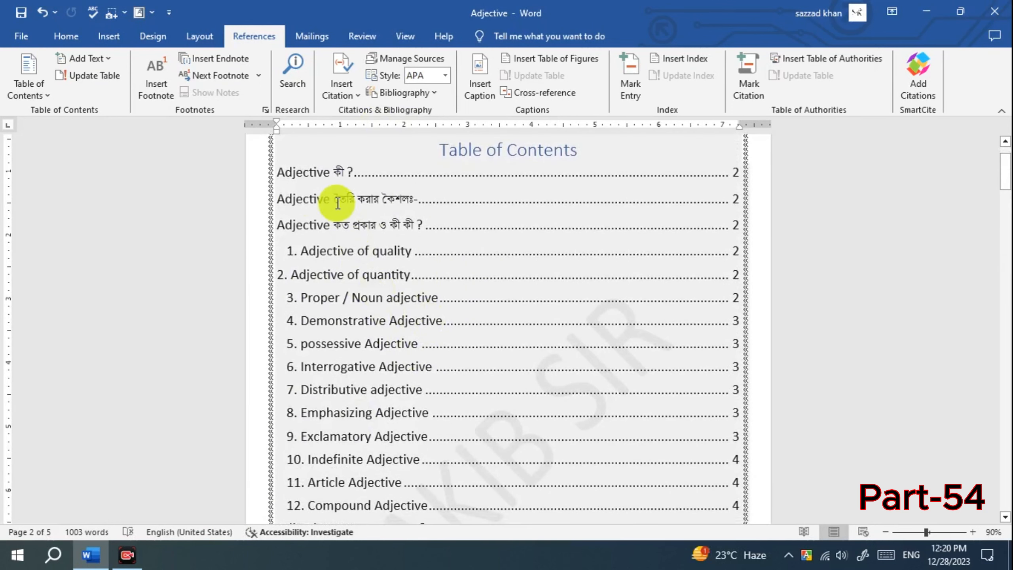
scroll(345, 352, "down", 4)
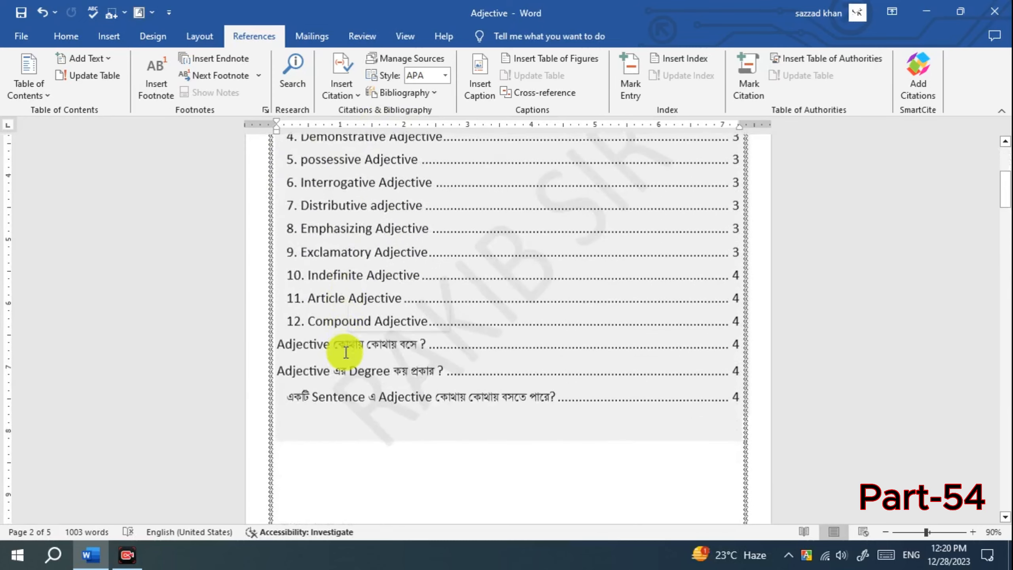
scroll(346, 352, "down", 10)
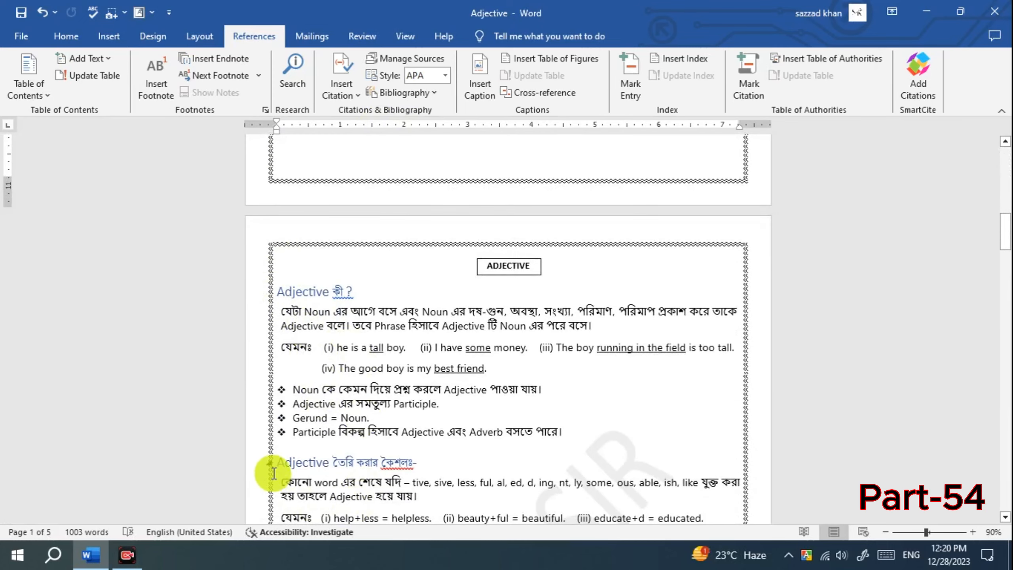
scroll(509, 387, "up", 9)
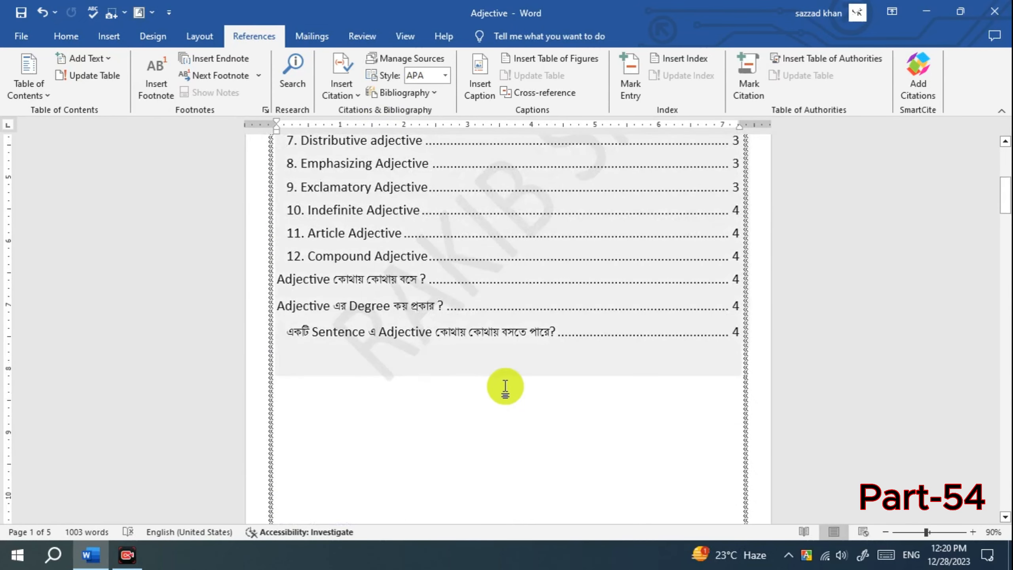
scroll(505, 386, "up", 6)
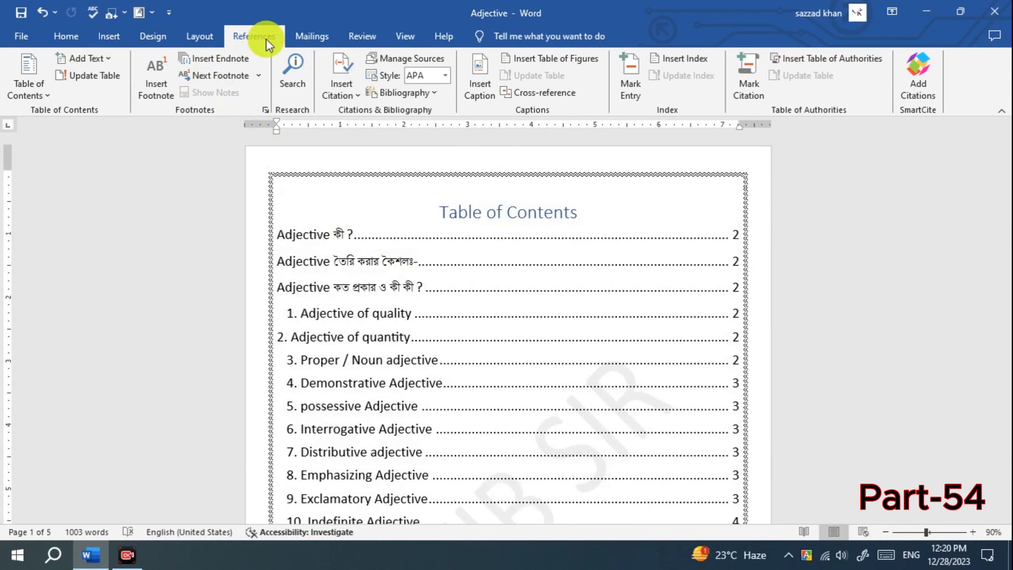
Try to assign Level 2 to the second entry of the table of contents with Add Text.
left_click(112, 58)
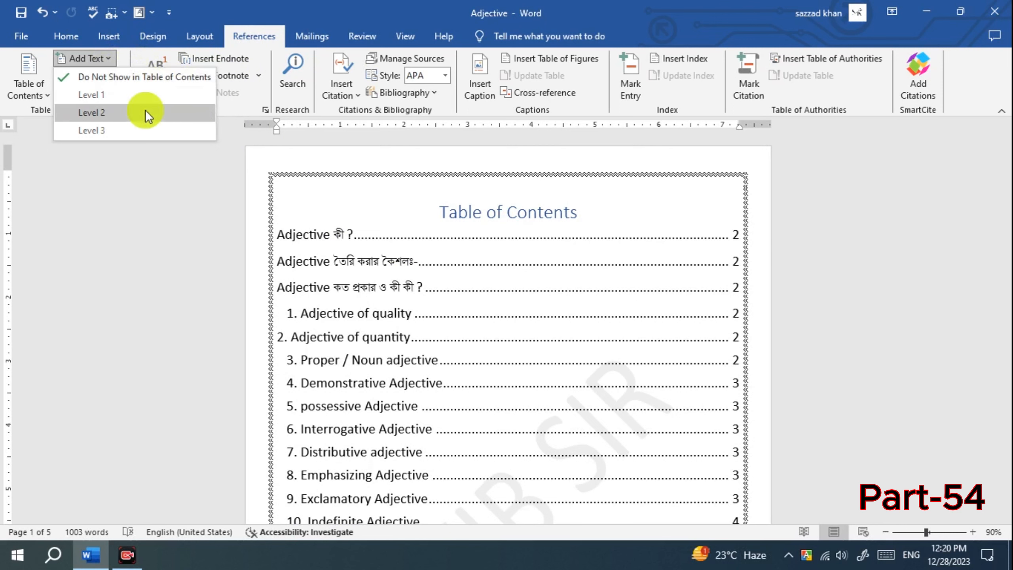
left_click(447, 288)
left_click(358, 268)
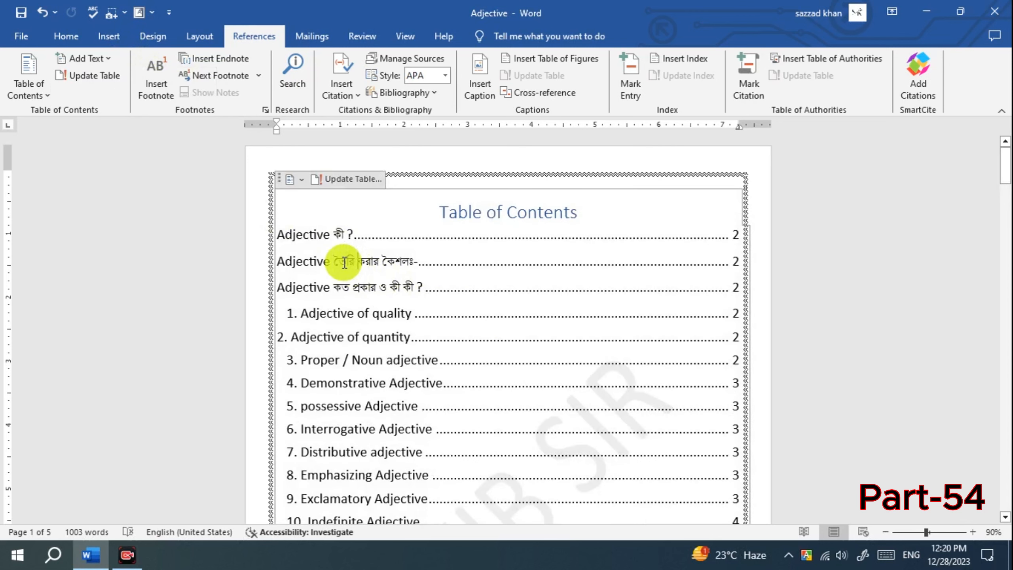
left_click(344, 263)
left_click(94, 61)
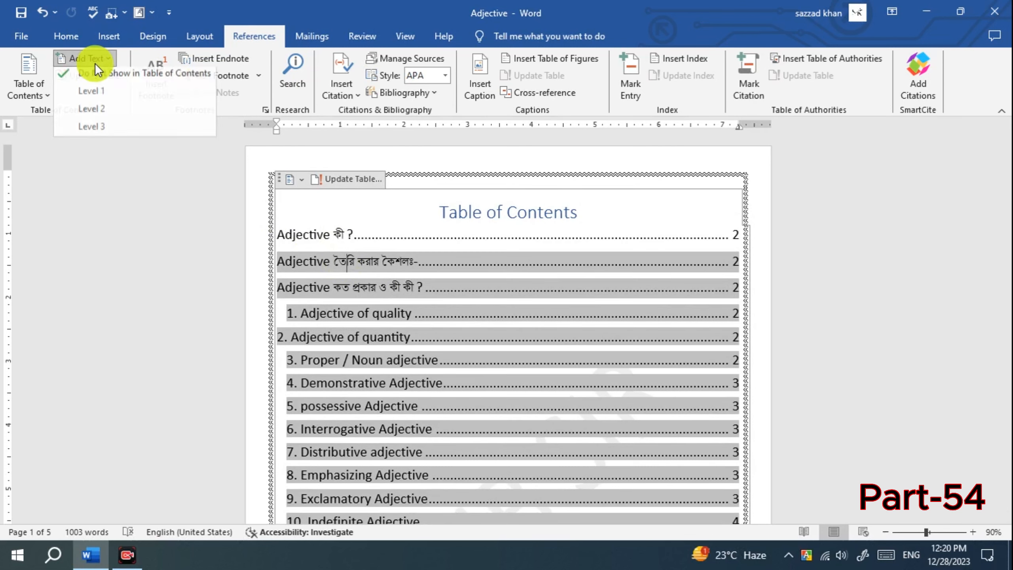
left_click(100, 109)
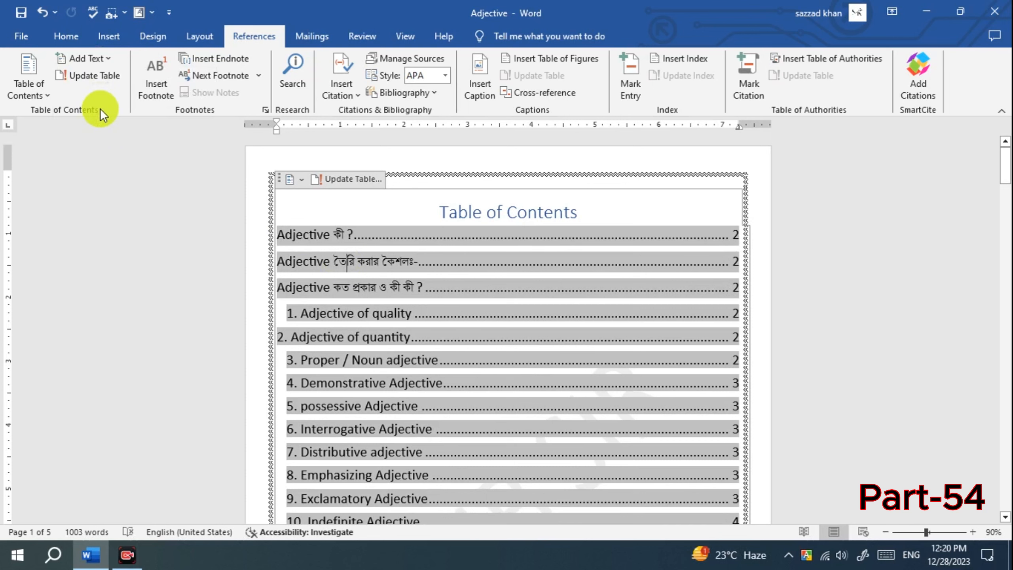
left_click(324, 201)
left_click(346, 234)
left_click(363, 259)
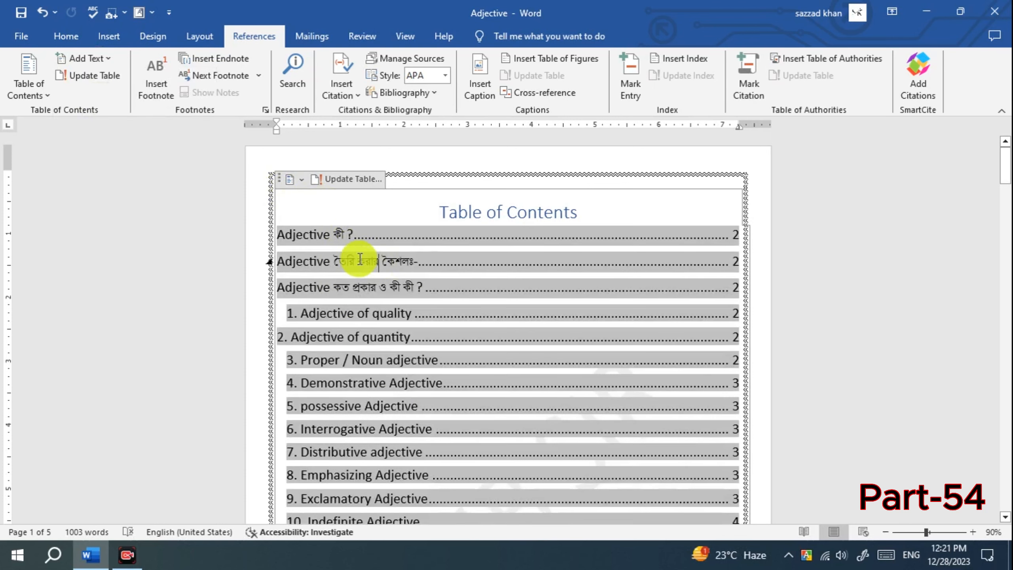
Replace the table of contents with the built-in Manual Table and enter "hiiugiigiyu" on the line below it.
left_click(46, 98)
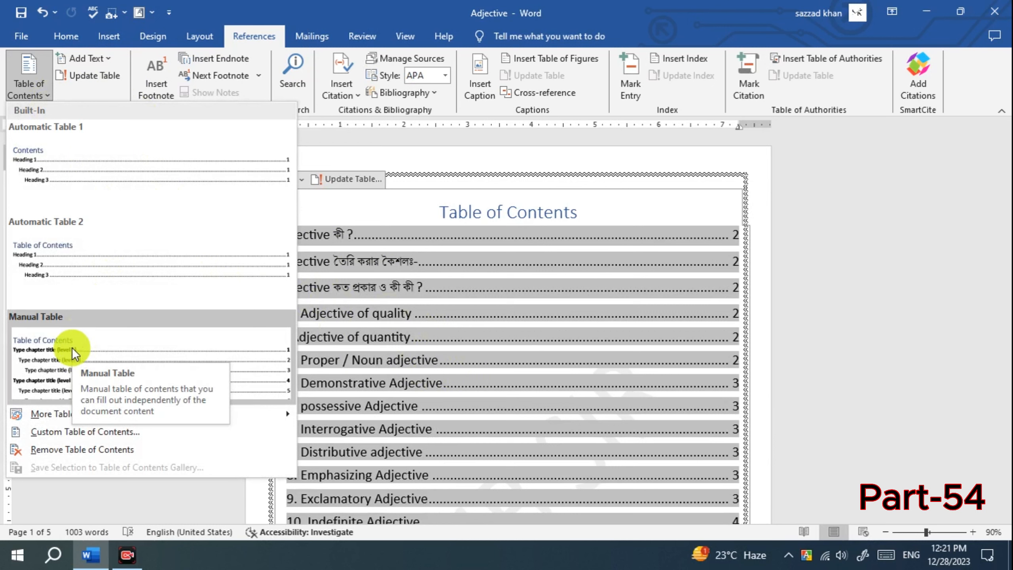
left_click(94, 340)
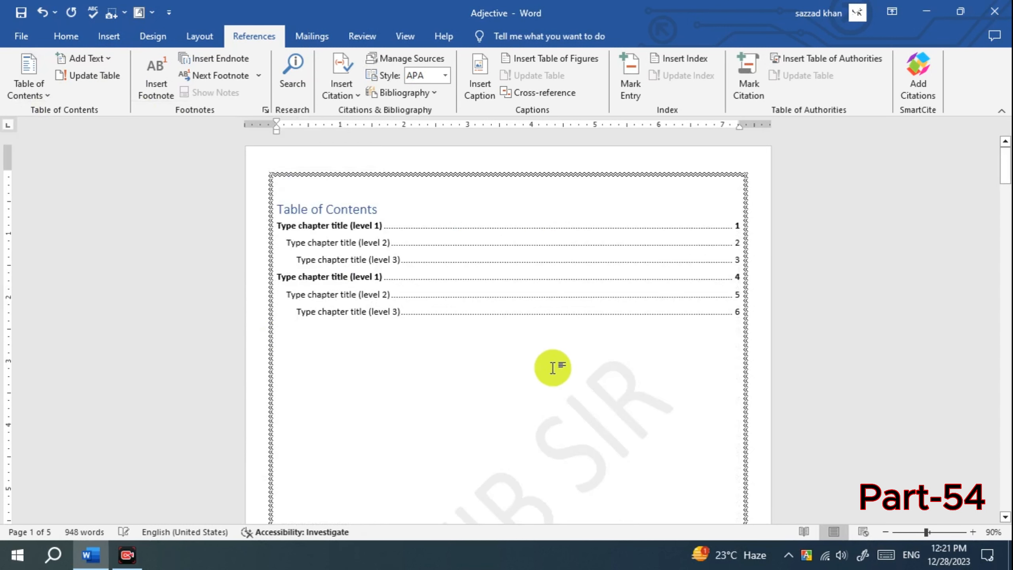
left_click(973, 532)
left_click(973, 532)
left_click(974, 532)
left_click(974, 531)
left_click(973, 531)
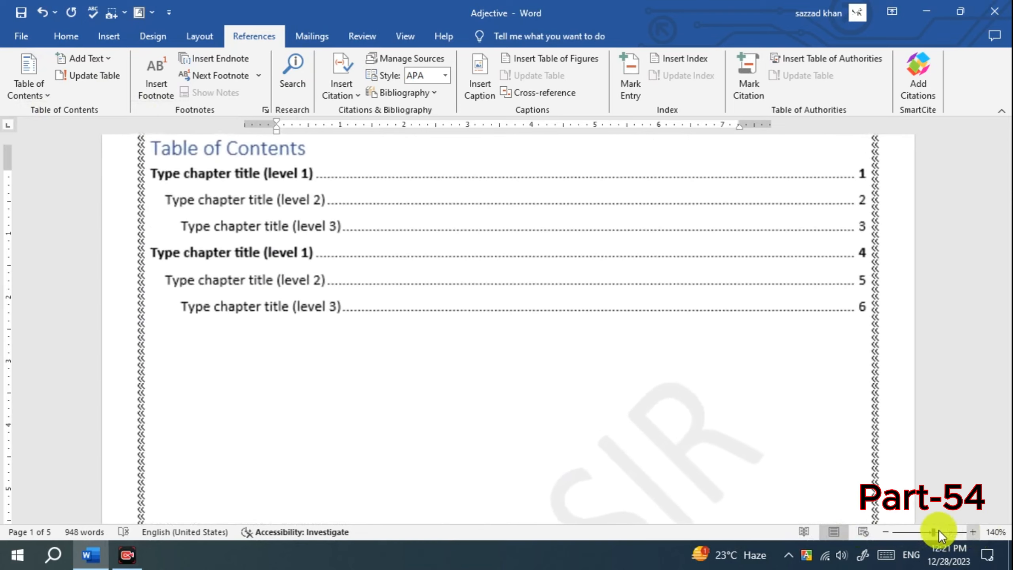
scroll(249, 380, "up", 1)
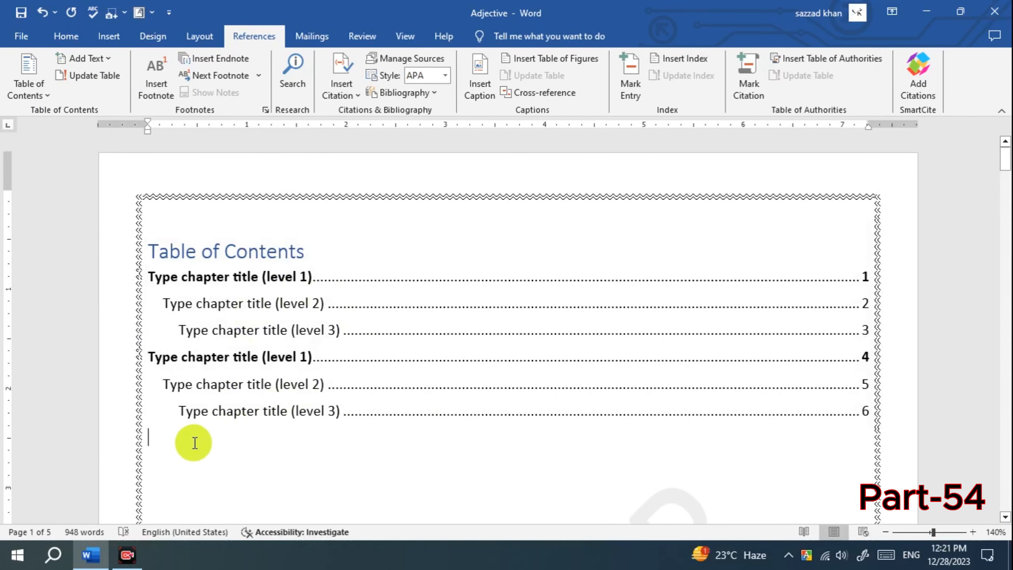
type("hiiugiigiyu")
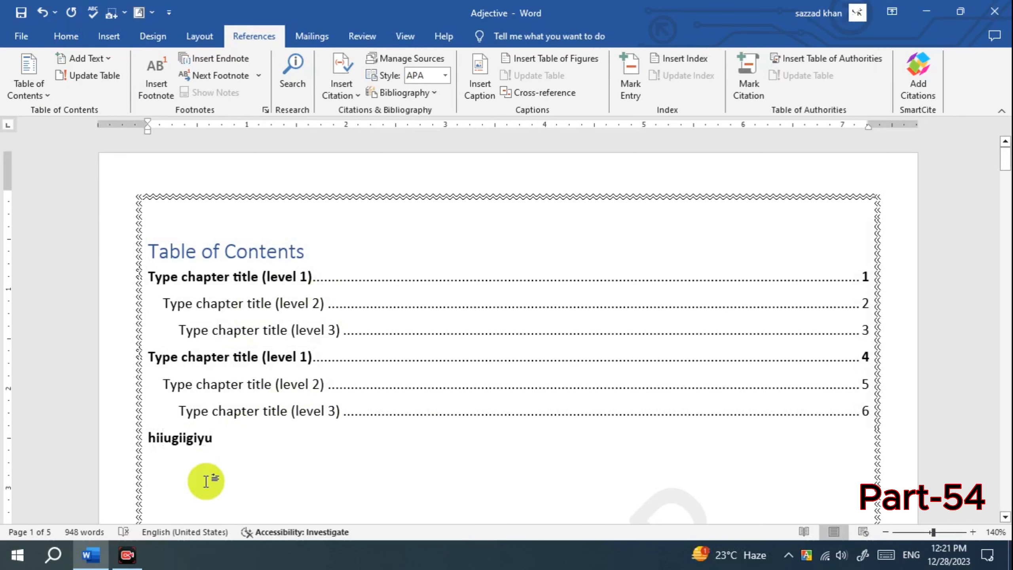
Assign the "hiiugiigiyu" line to table of contents Level 2, and switch it to Level 1.
double_click(200, 439)
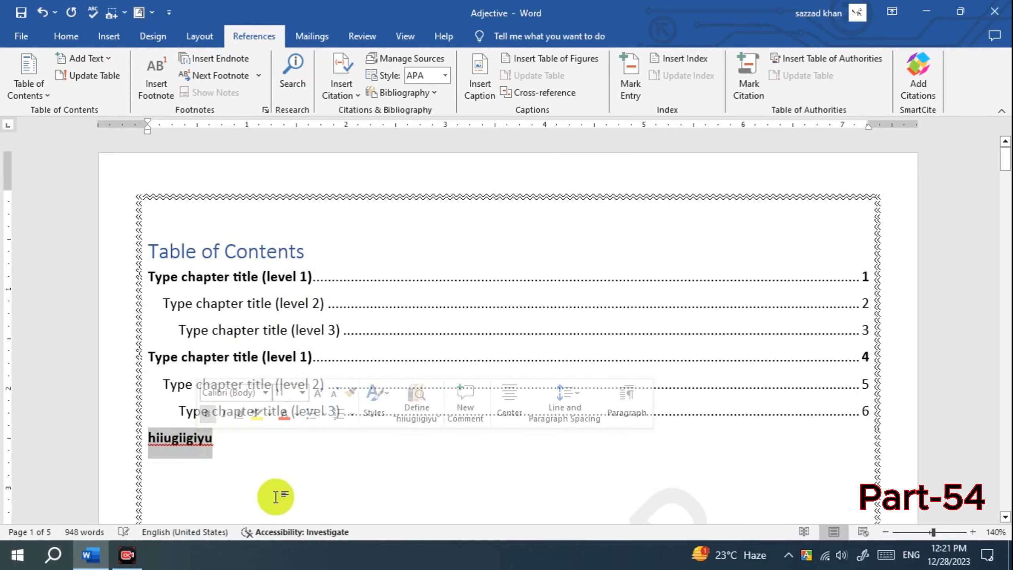
left_click(190, 414)
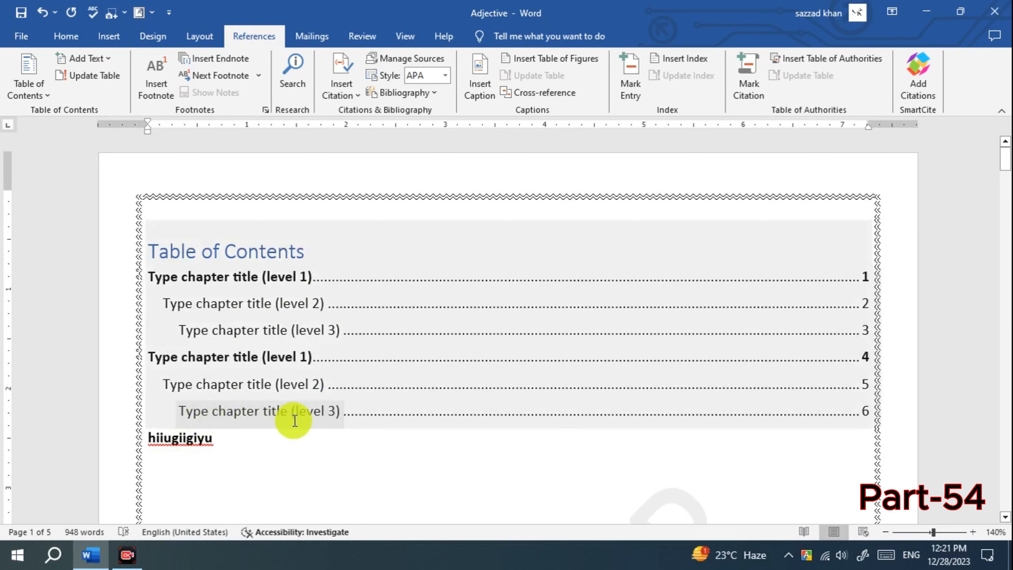
left_click(184, 438)
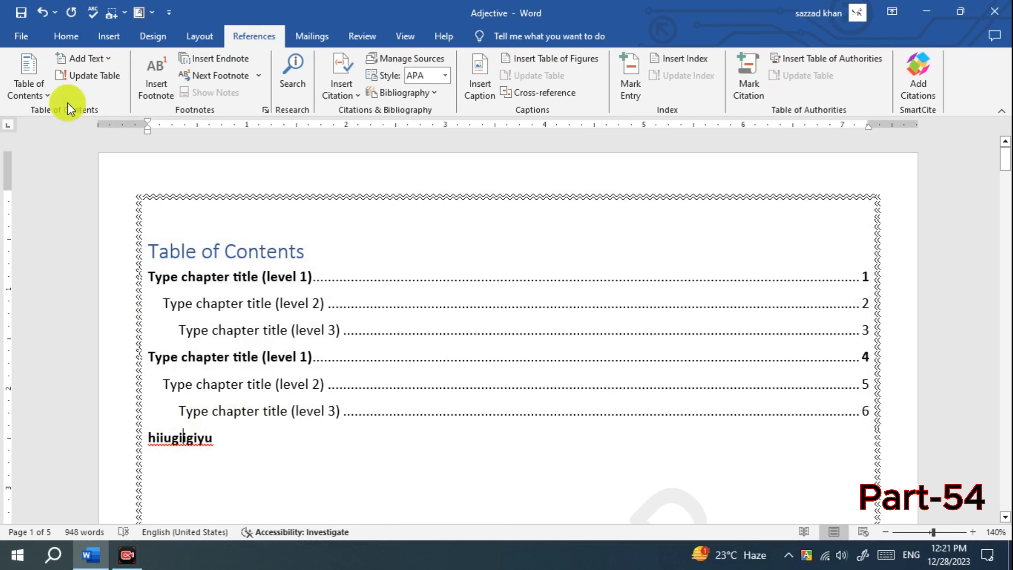
left_click(97, 53)
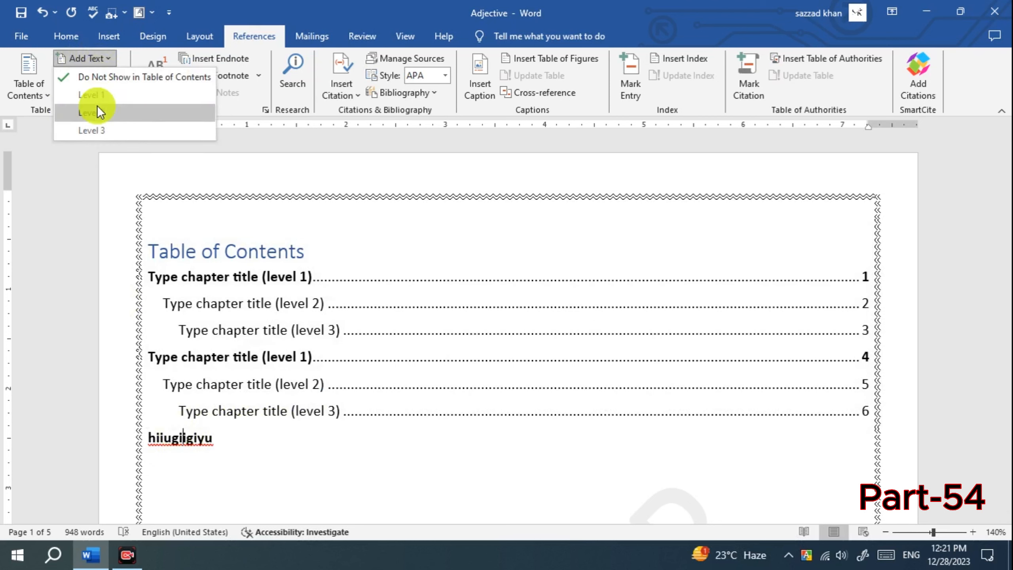
left_click(97, 108)
left_click(98, 64)
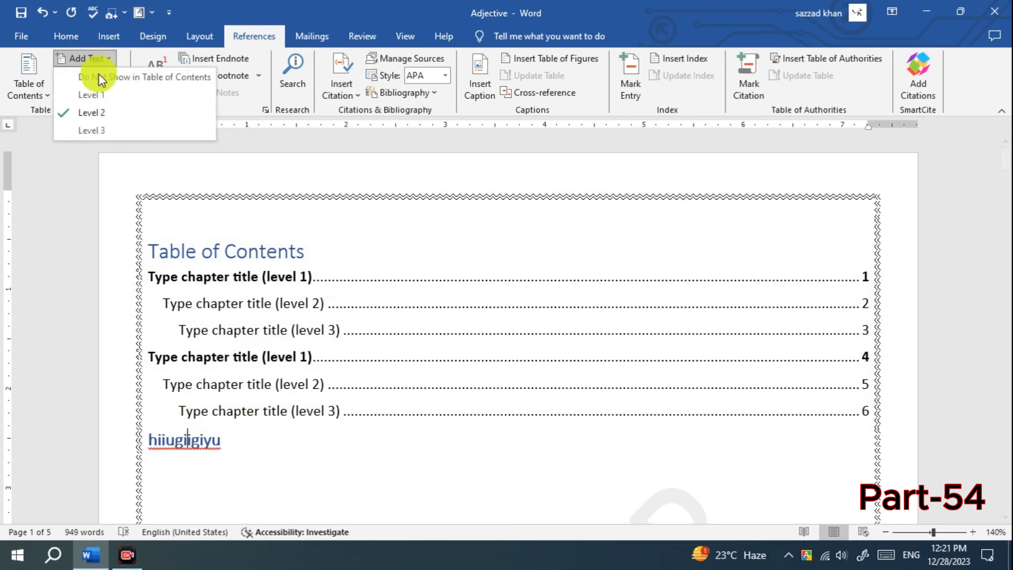
left_click(102, 96)
Change the whole "hiiugiigiyu" line to table of contents Level 3, and switch it back to Level 2.
left_click_drag(246, 451, 148, 452)
left_click(104, 62)
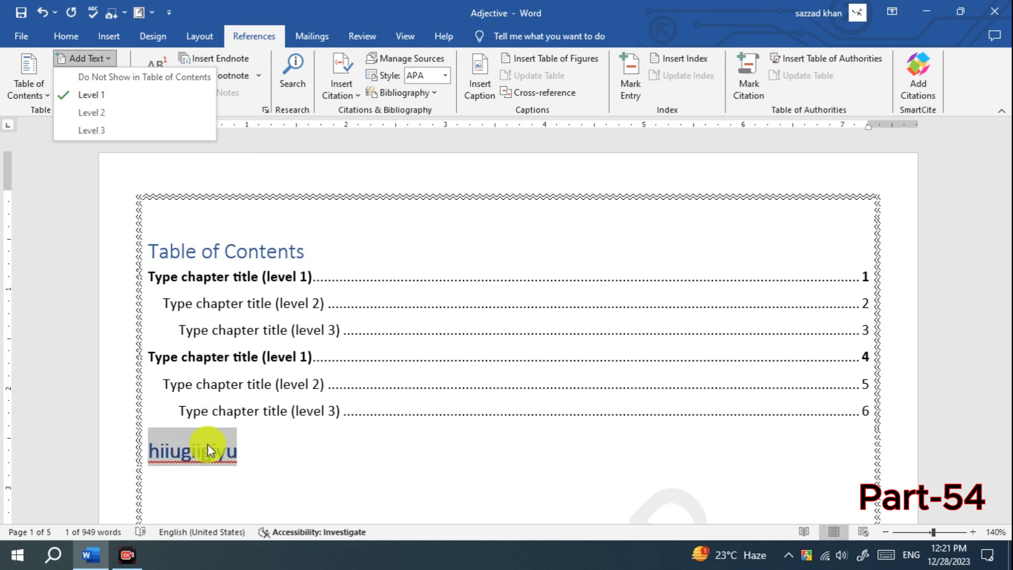
left_click(104, 129)
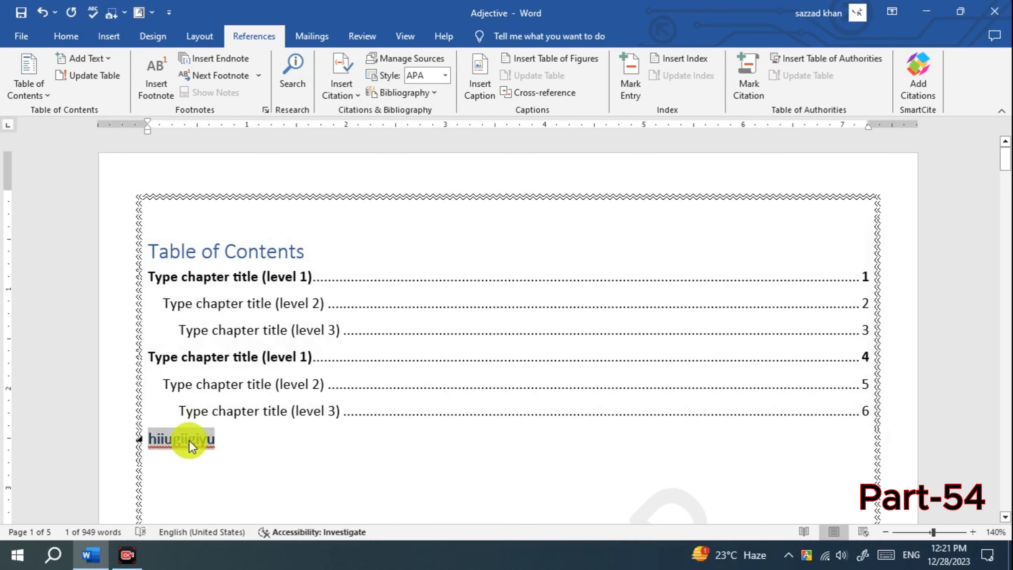
left_click(105, 64)
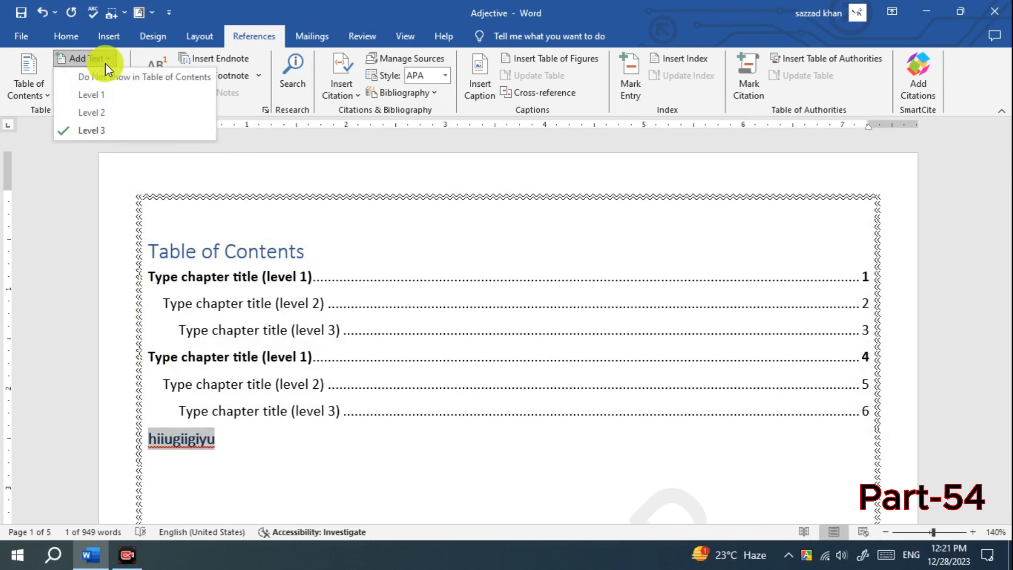
left_click(104, 109)
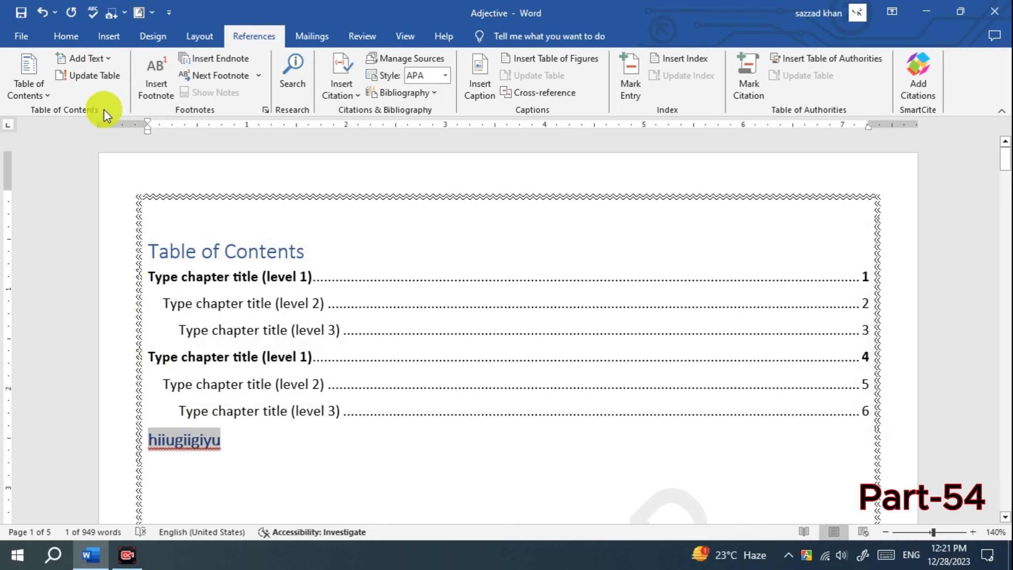
Add a row of dots after "hiiugiigiyu" and assign the whole line to table of contents Level 3.
left_click(244, 442)
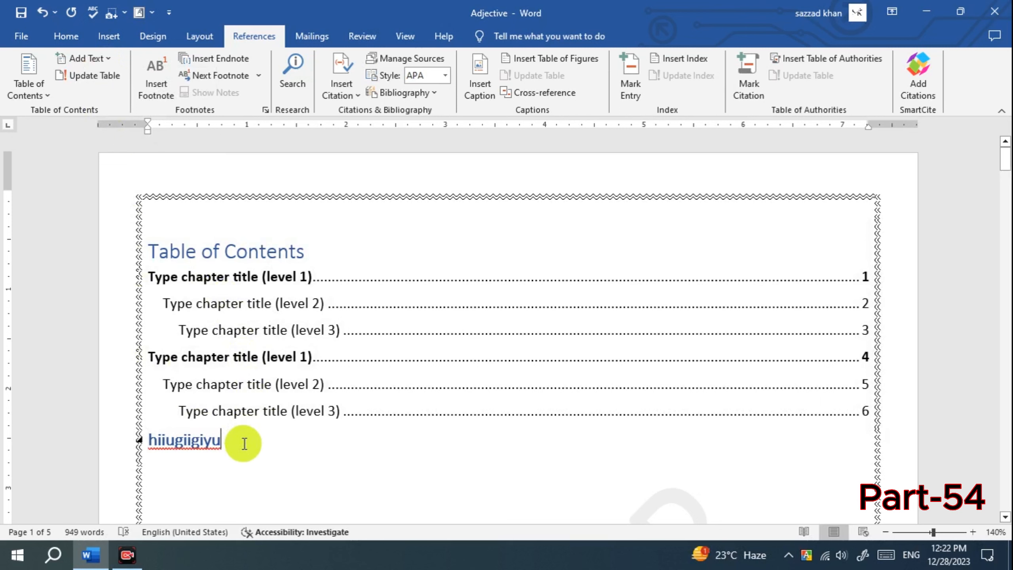
type("........")
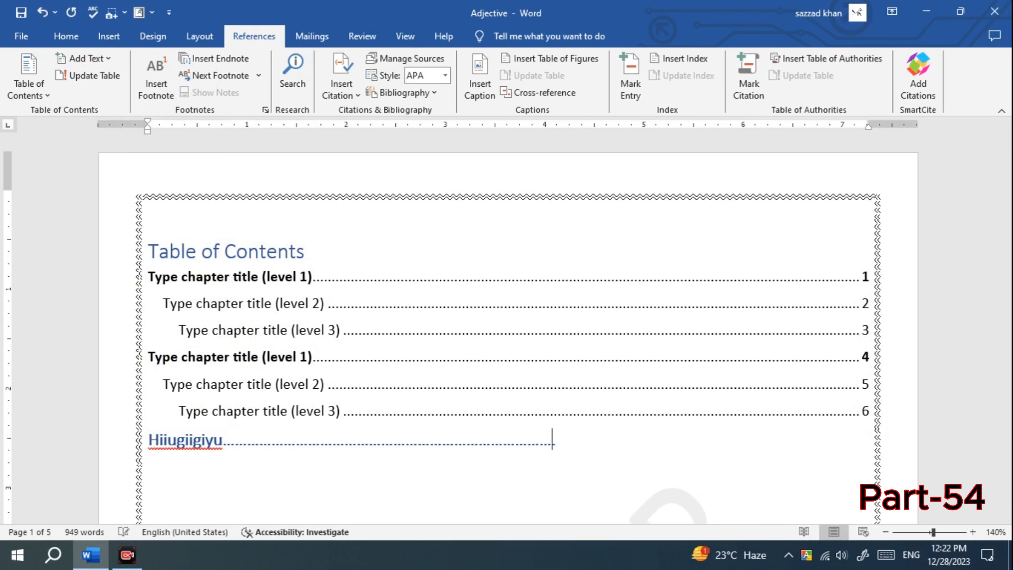
triple_click(256, 443)
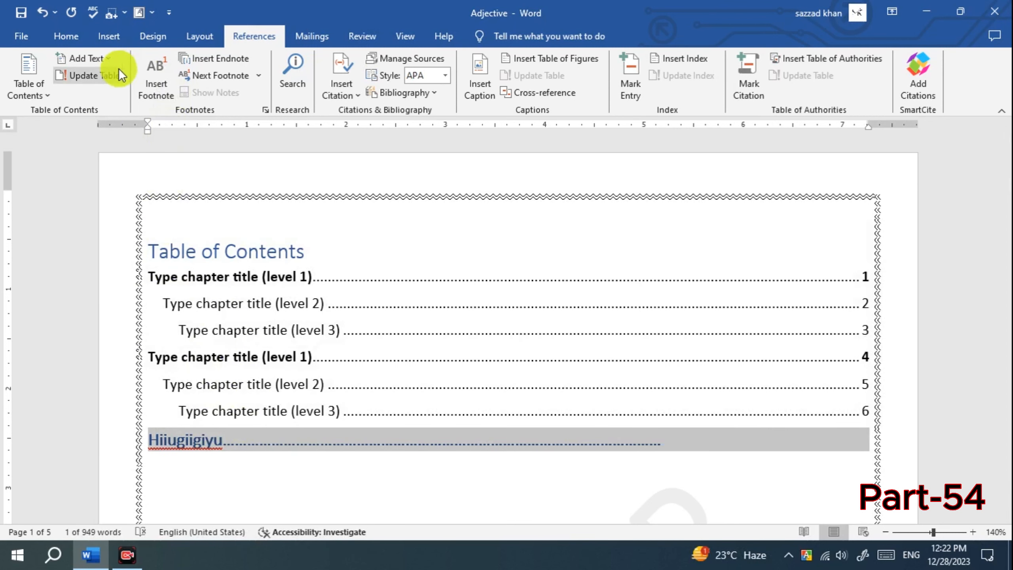
left_click(101, 57)
left_click(107, 133)
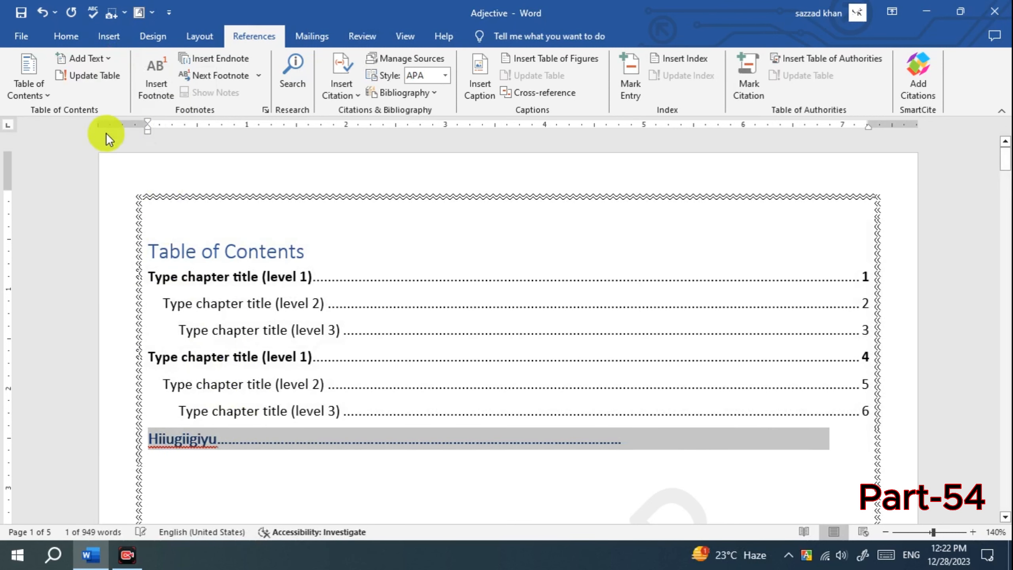
Switch the dotted "Hiiugiigiyu" line to table of contents Level 1.
left_click(85, 58)
left_click(105, 97)
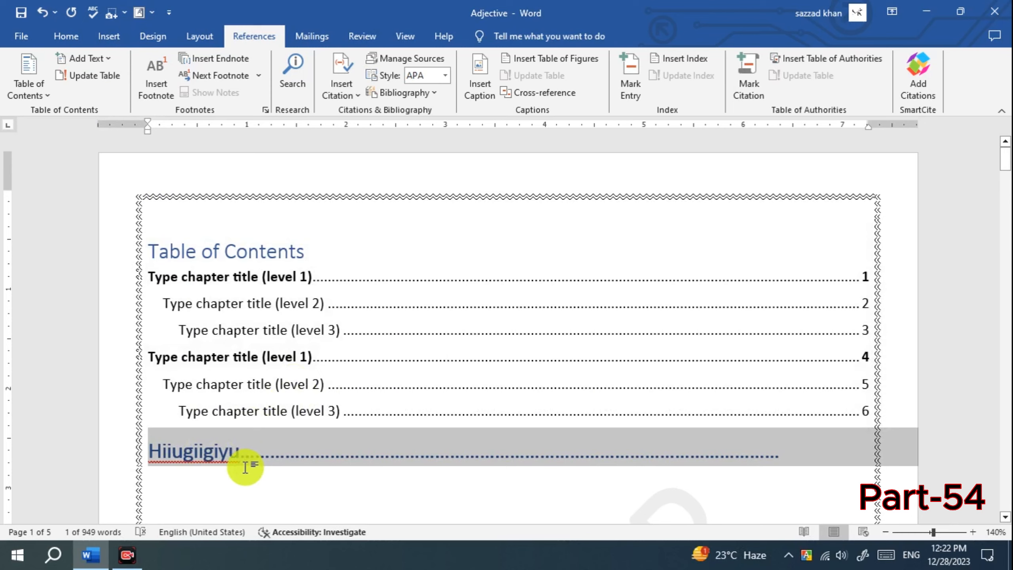
scroll(246, 423, "down", 15)
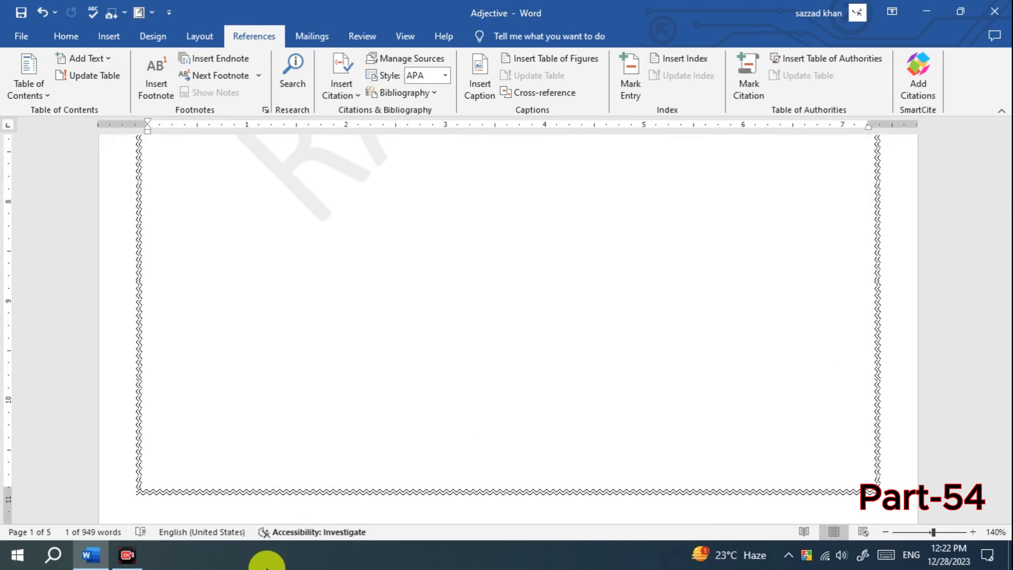
scroll(285, 407, "up", 15)
scroll(291, 403, "down", 10)
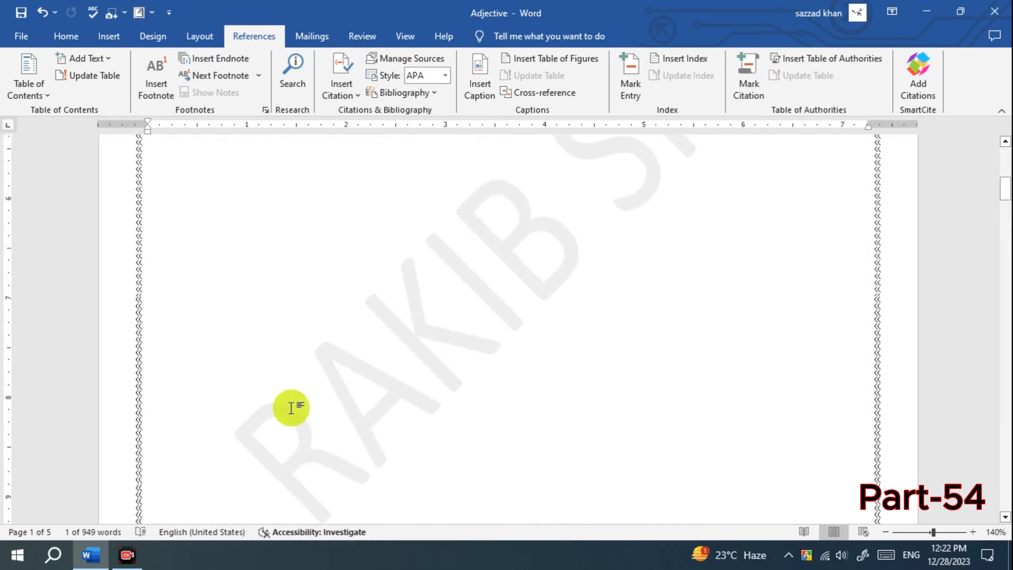
scroll(294, 389, "down", 20)
scroll(294, 387, "up", 20)
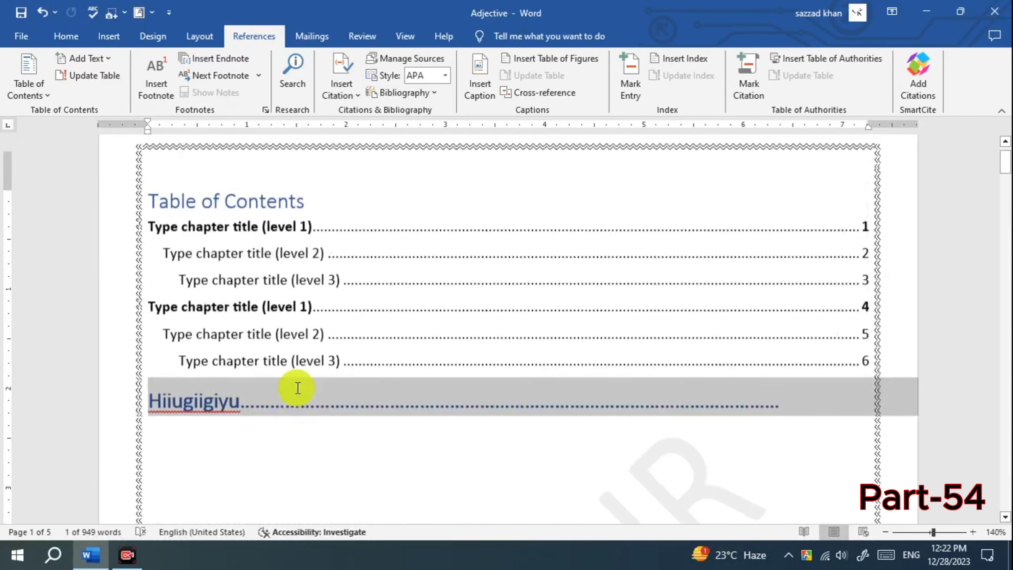
scroll(298, 388, "up", 1)
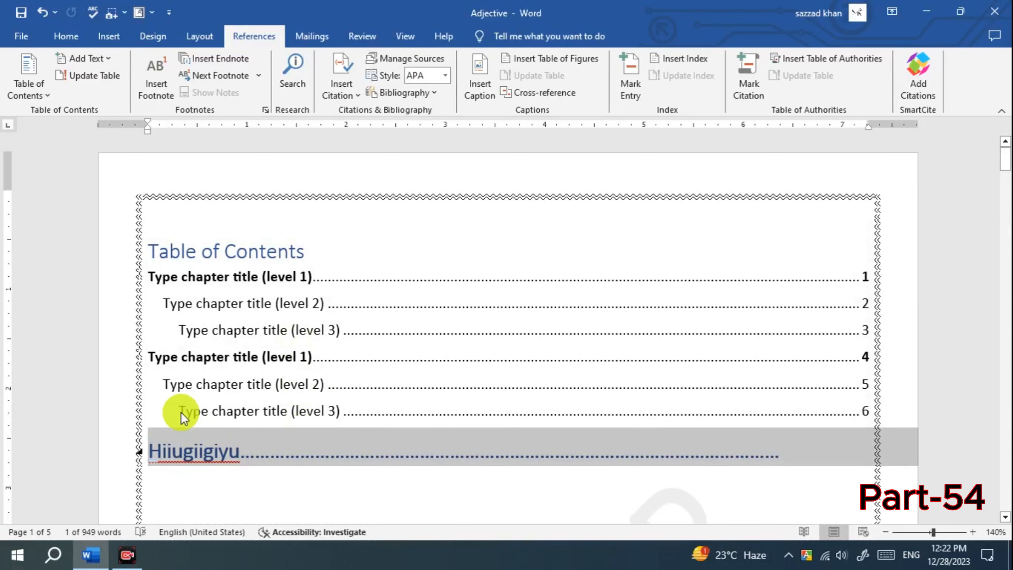
Change the "Hiiugiigiyu" line back to table of contents Level 3 and delete the line.
left_click(108, 58)
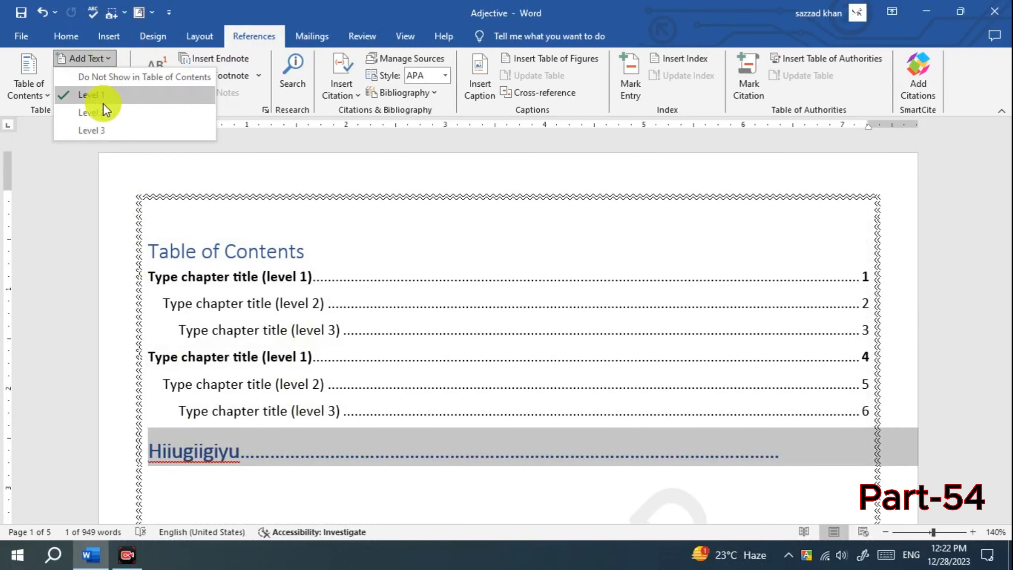
left_click(103, 103)
left_click(98, 66)
left_click(105, 132)
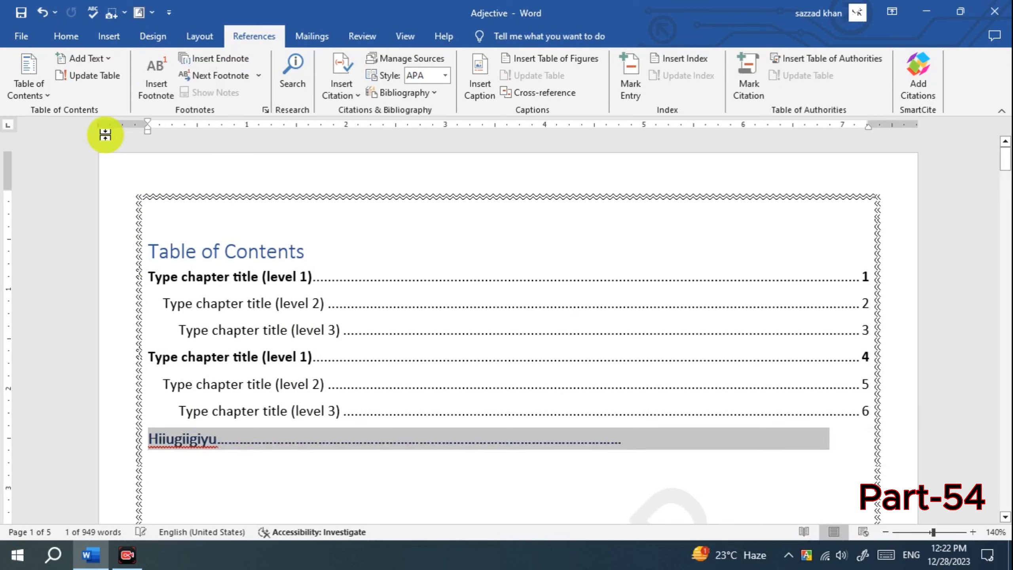
key("Delete")
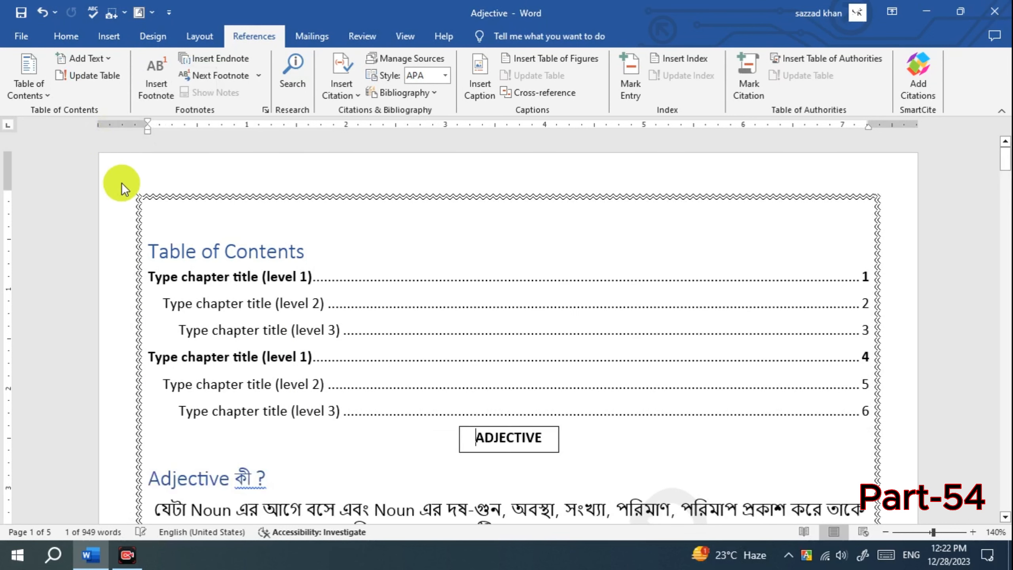
Undo the recent edits back through the manual table insertion to restore the automatic table of contents.
left_click(42, 16)
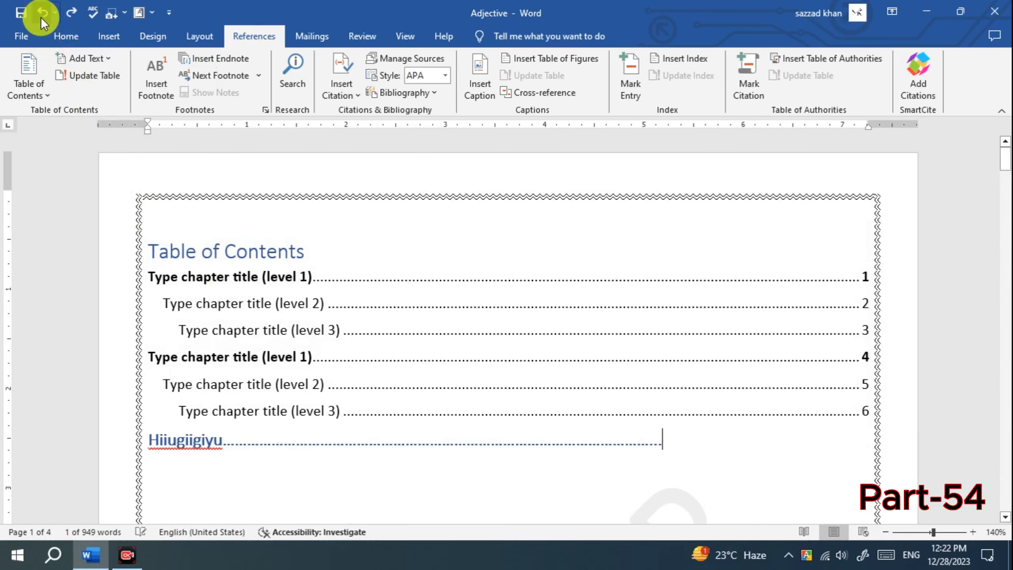
left_click(42, 16)
scroll(313, 338, "down", 10)
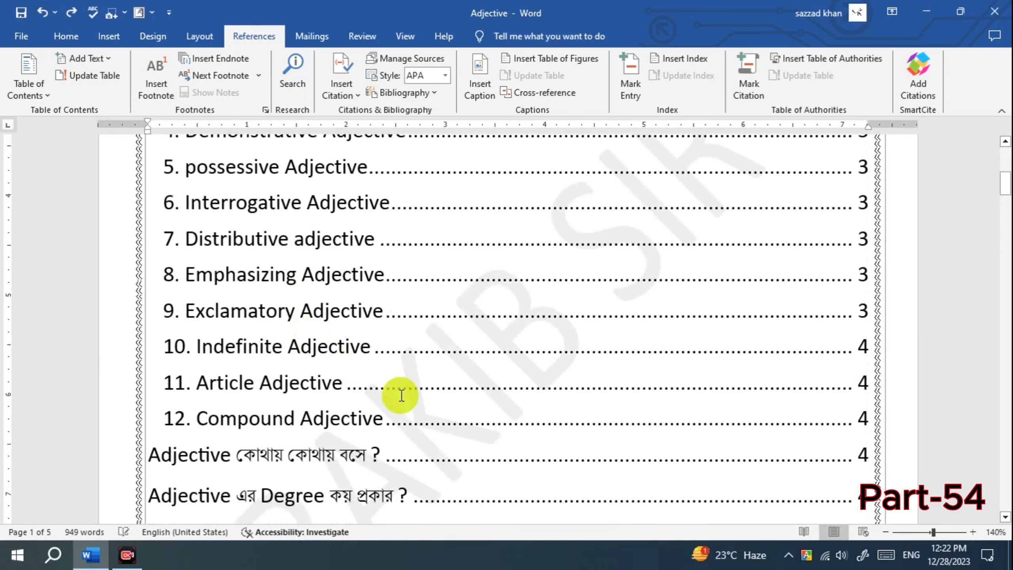
Update the entire automatic table of contents rather than only its page numbers.
left_click(892, 536)
left_click(892, 537)
left_click(892, 537)
left_click(892, 536)
left_click(892, 536)
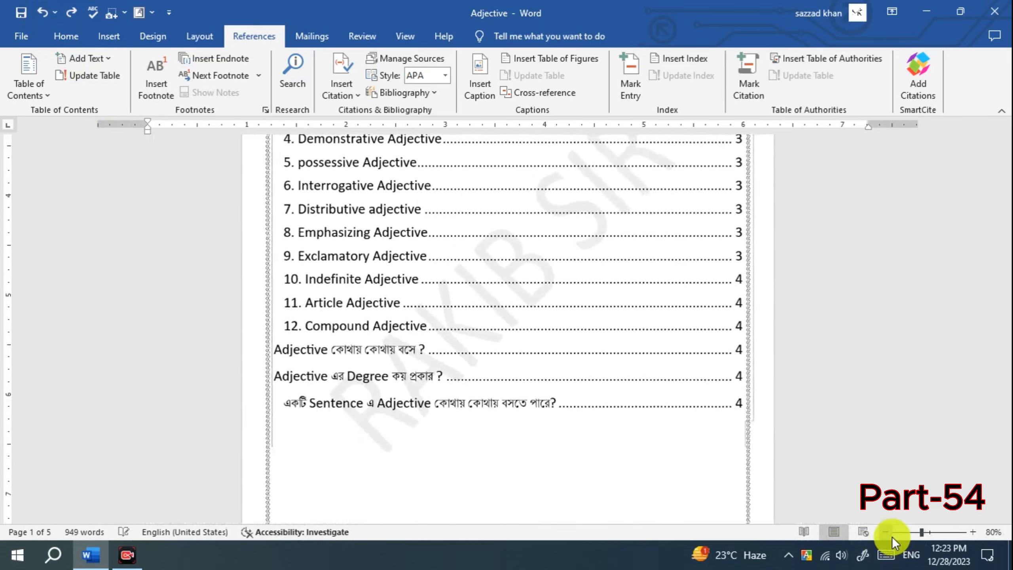
left_click(892, 537)
scroll(442, 308, "up", 3)
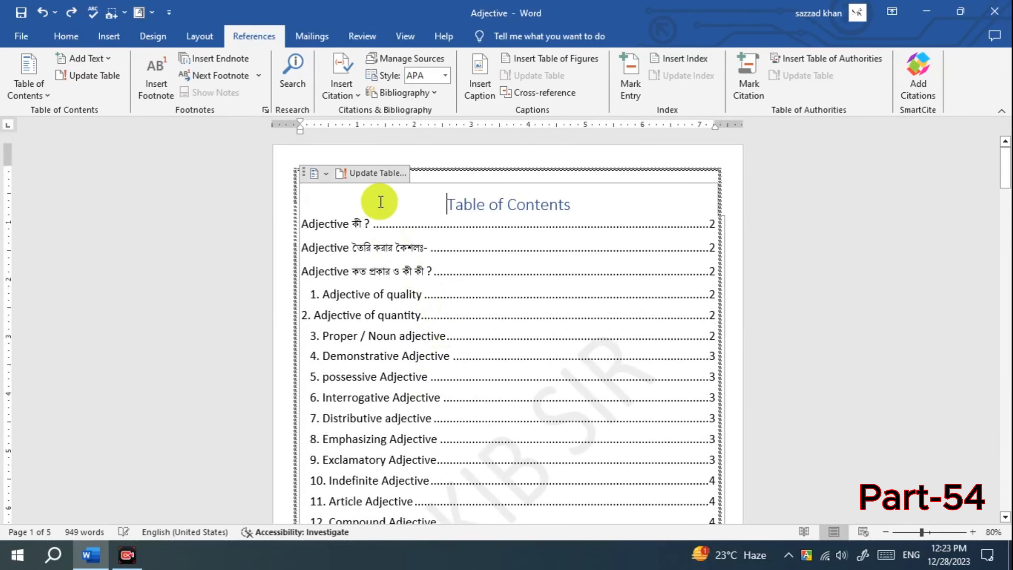
scroll(367, 212, "down", 5)
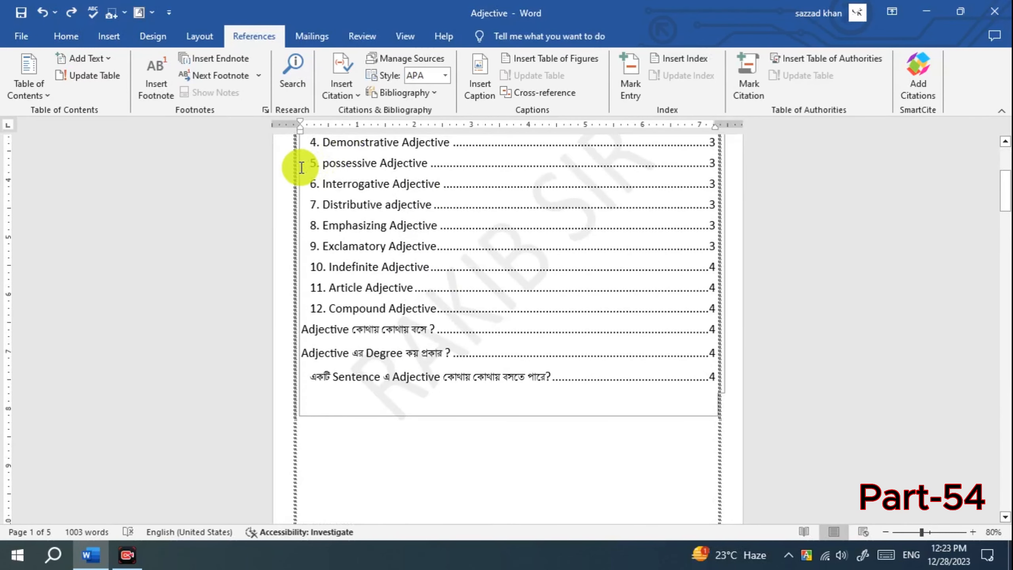
left_click(102, 78)
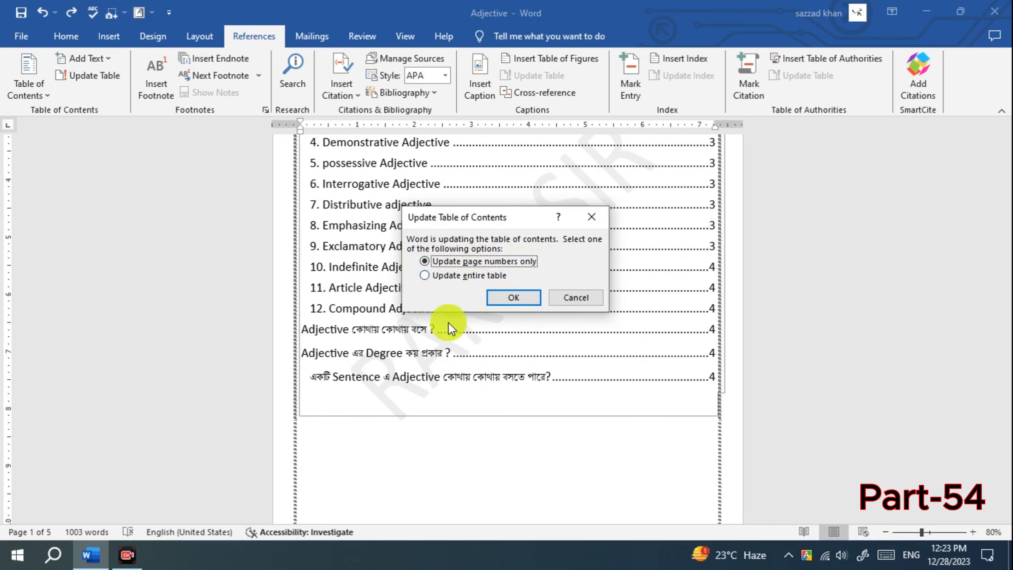
left_click(427, 276)
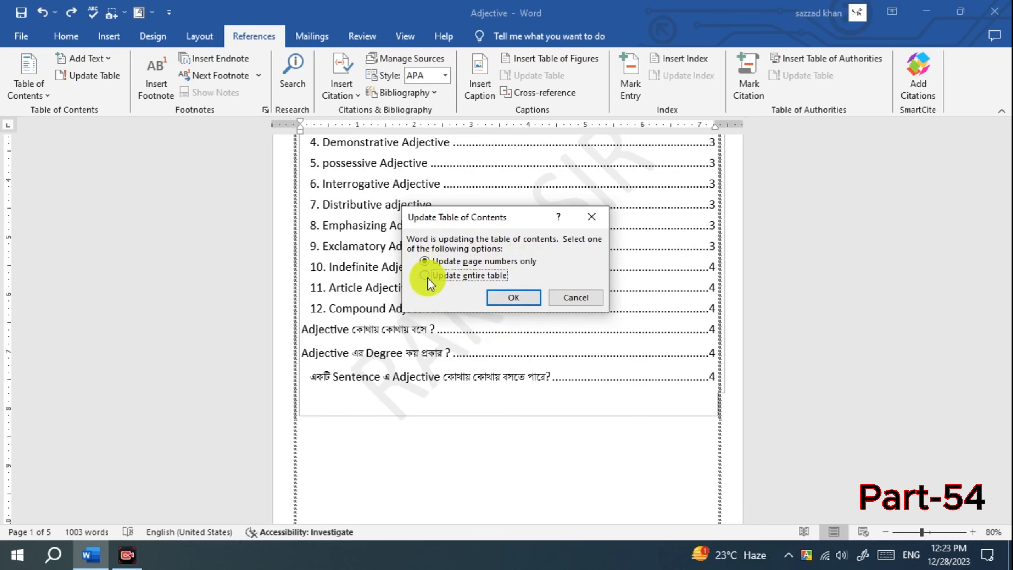
left_click(511, 300)
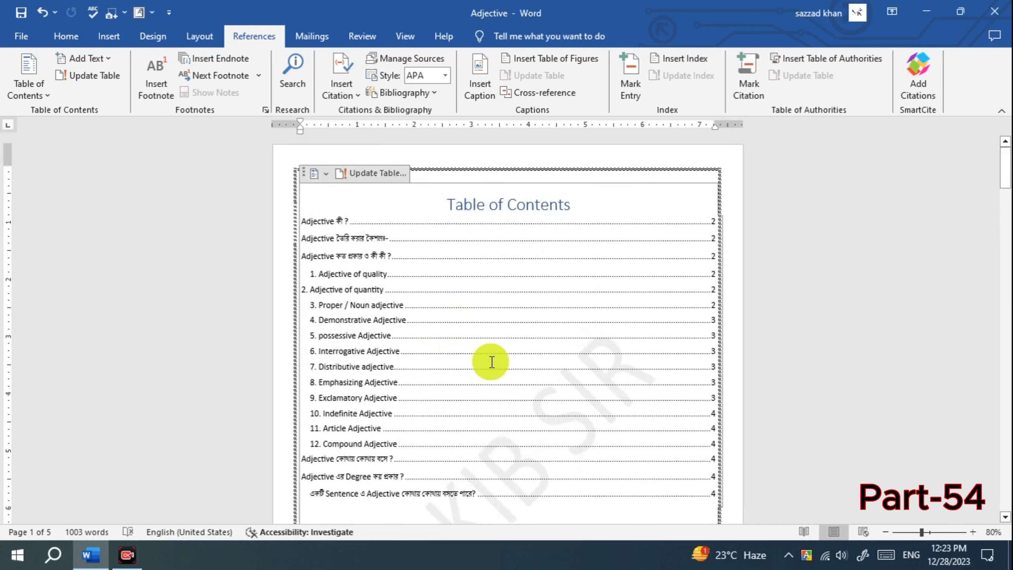
Examine the updated table of contents entries and the matching headings in the document body.
left_click(972, 532)
left_click(971, 534)
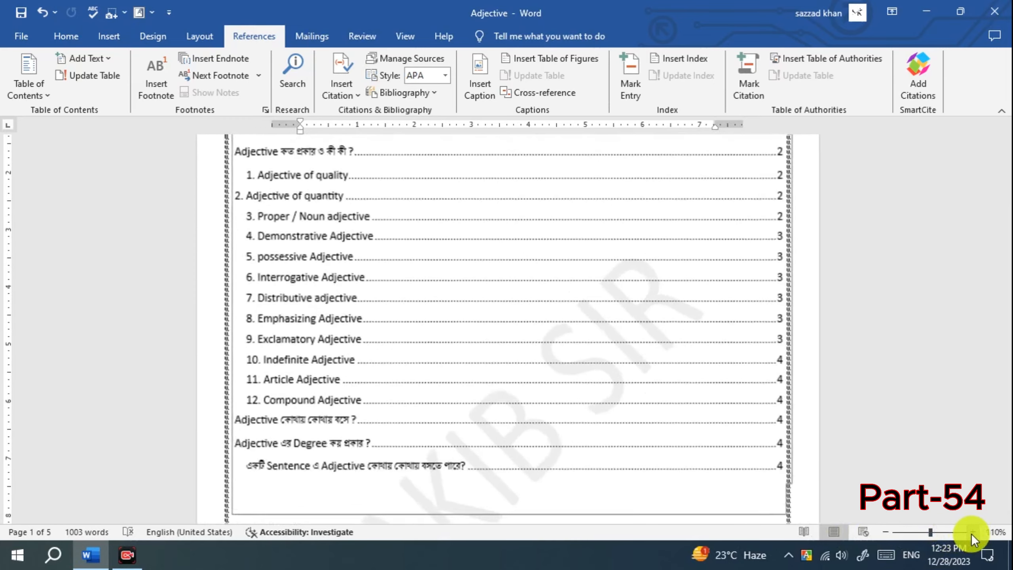
left_click(971, 534)
left_click(971, 533)
scroll(642, 403, "down", 3)
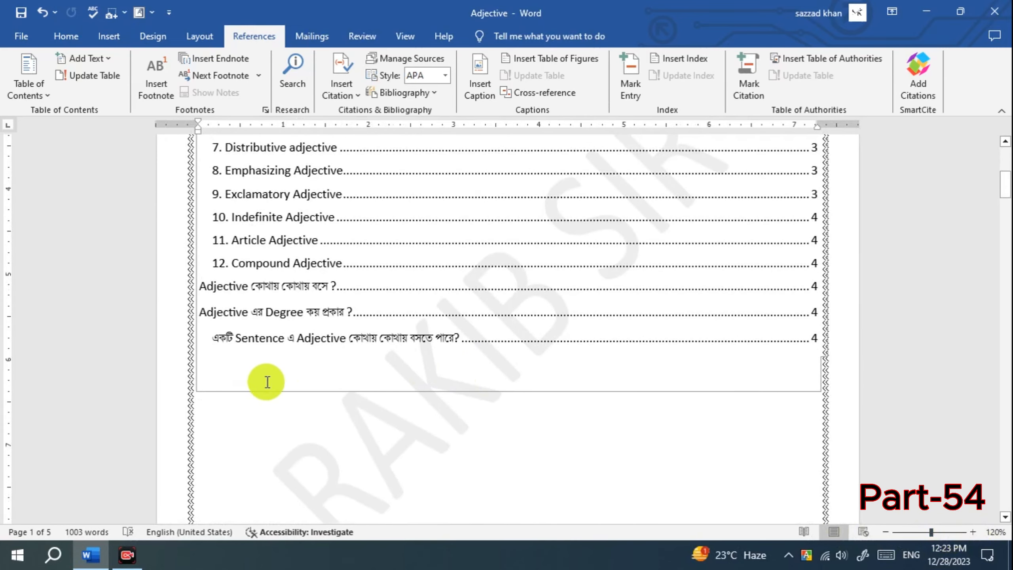
scroll(264, 398, "up", 3)
scroll(265, 398, "down", 3)
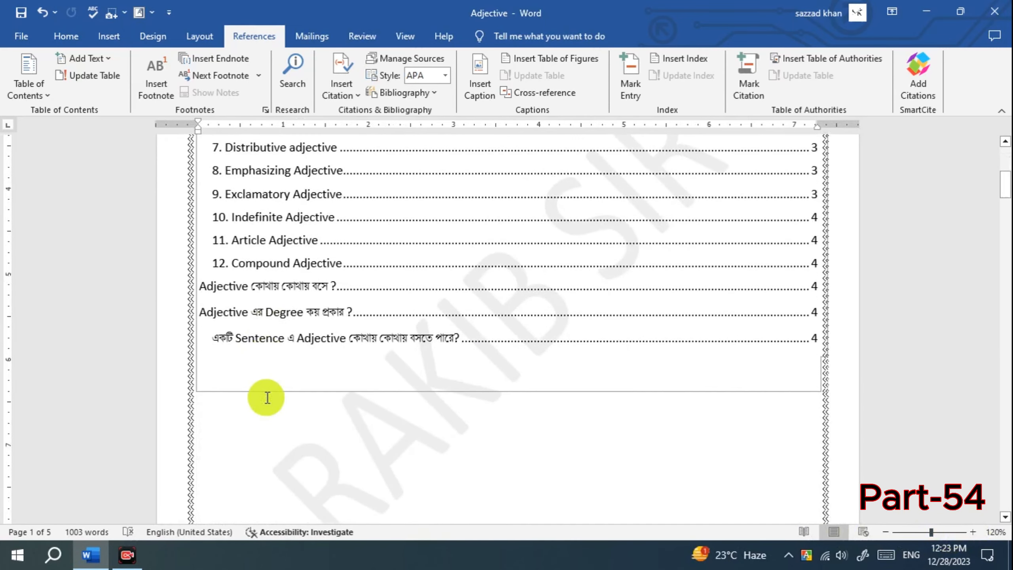
scroll(261, 389, "down", 4)
scroll(255, 395, "up", 10)
scroll(251, 423, "down", 8)
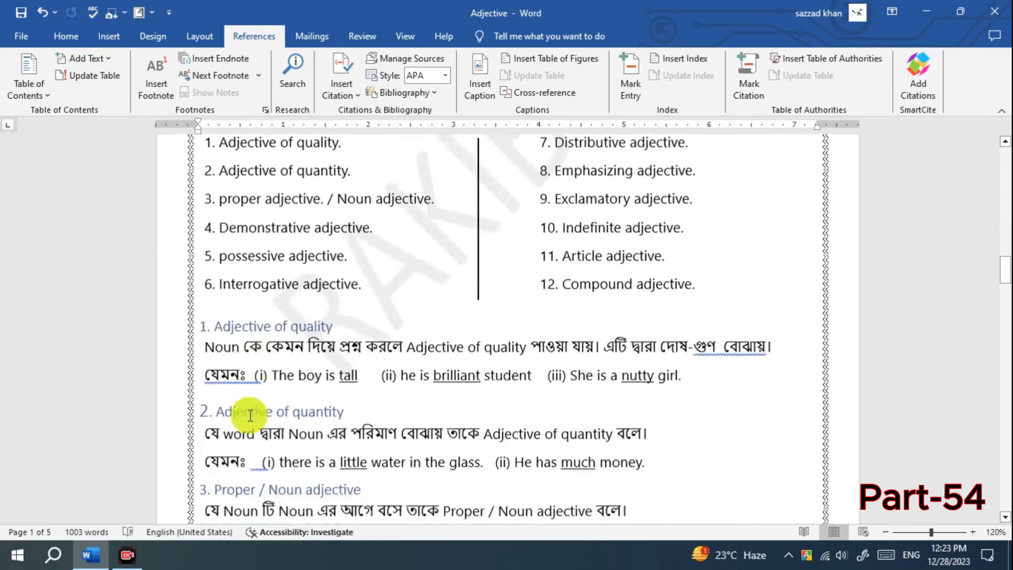
scroll(256, 431, "up", 10)
scroll(244, 407, "down", 12)
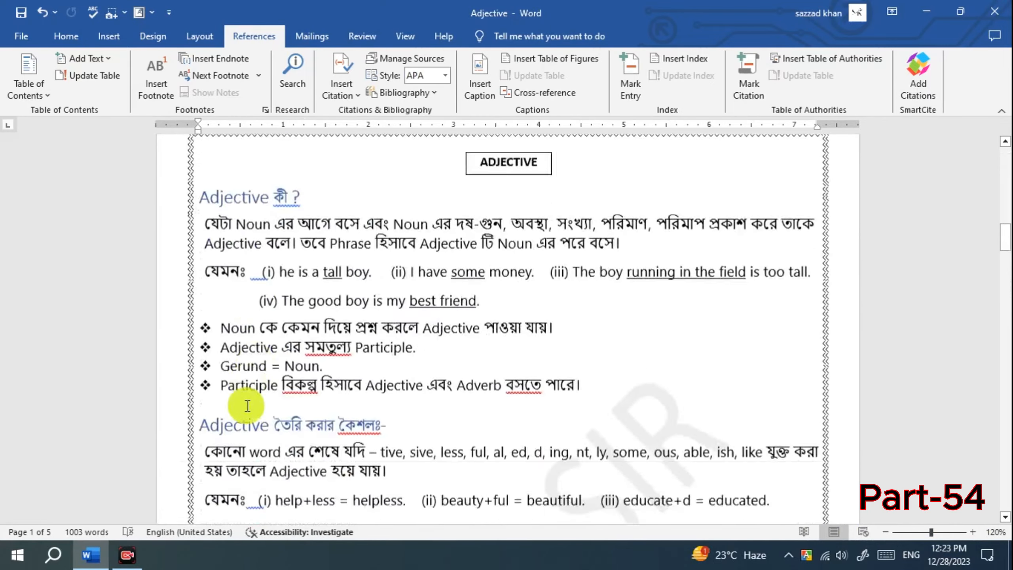
scroll(242, 394, "up", 10)
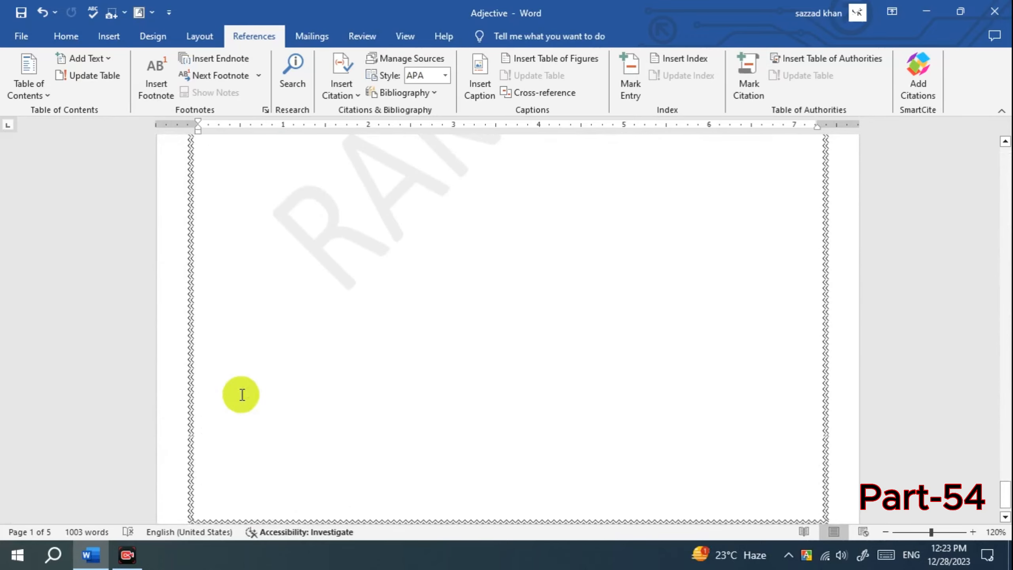
Copy the notes under the heading "একটি Sentence এ Adjective কোথায় কোথায় বসতে পারে?" and paste them below the diagram on the last page.
scroll(243, 395, "down", 5)
scroll(242, 394, "up", 2)
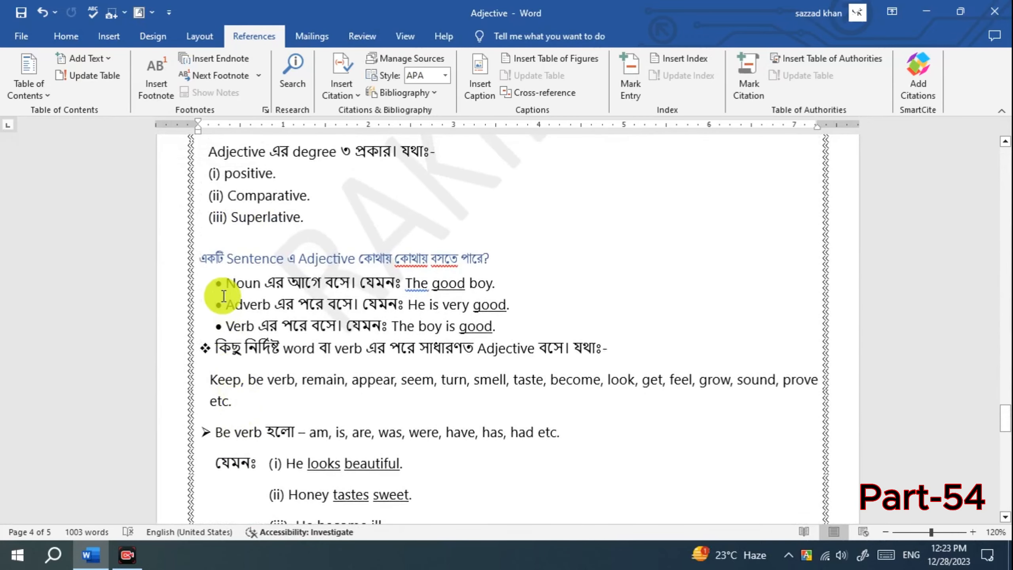
left_click_drag(225, 283, 475, 515)
right_click(296, 257)
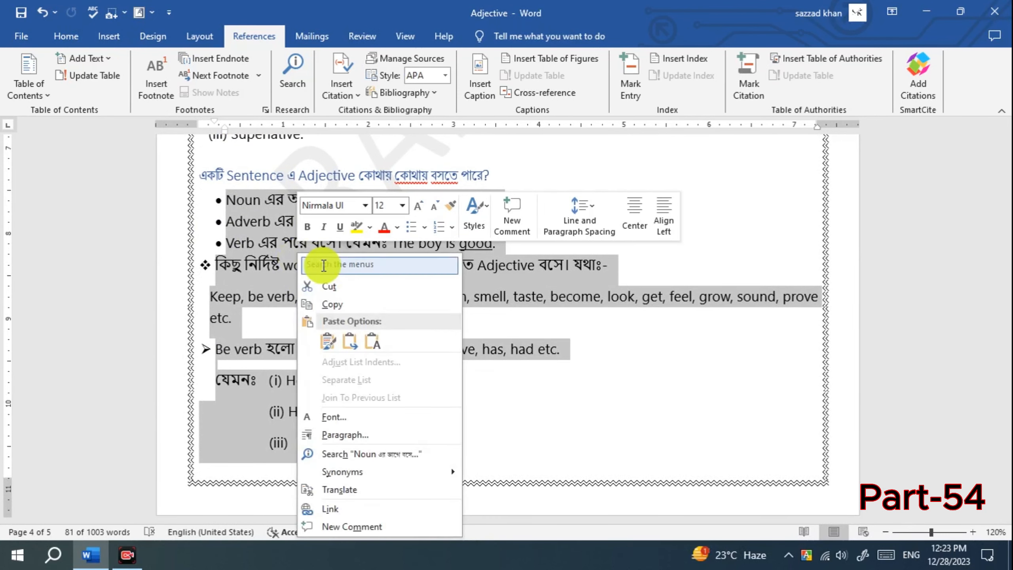
left_click(335, 301)
scroll(336, 314, "down", 6)
scroll(336, 314, "down", 11)
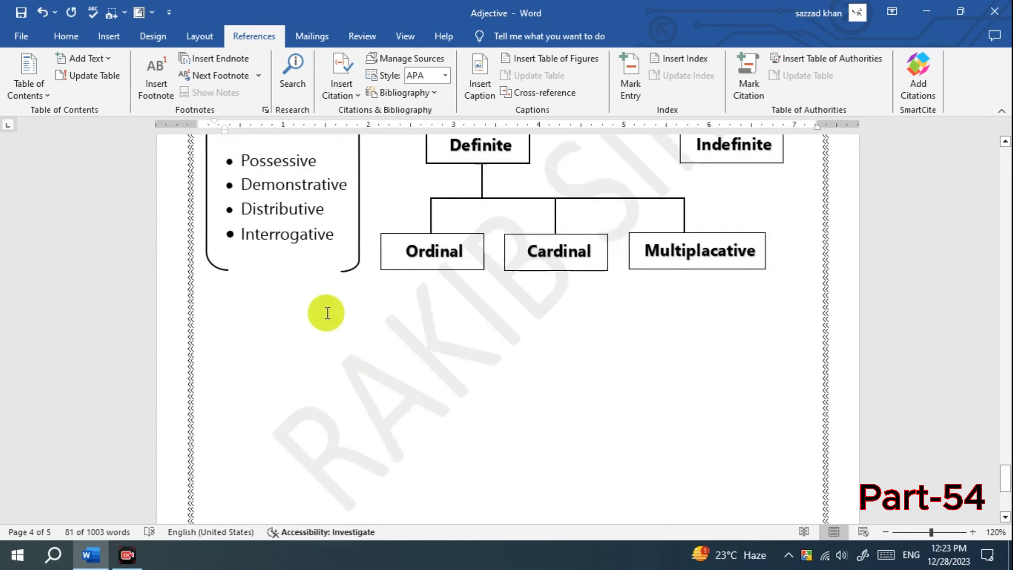
scroll(325, 312, "up", 2)
left_click(300, 416)
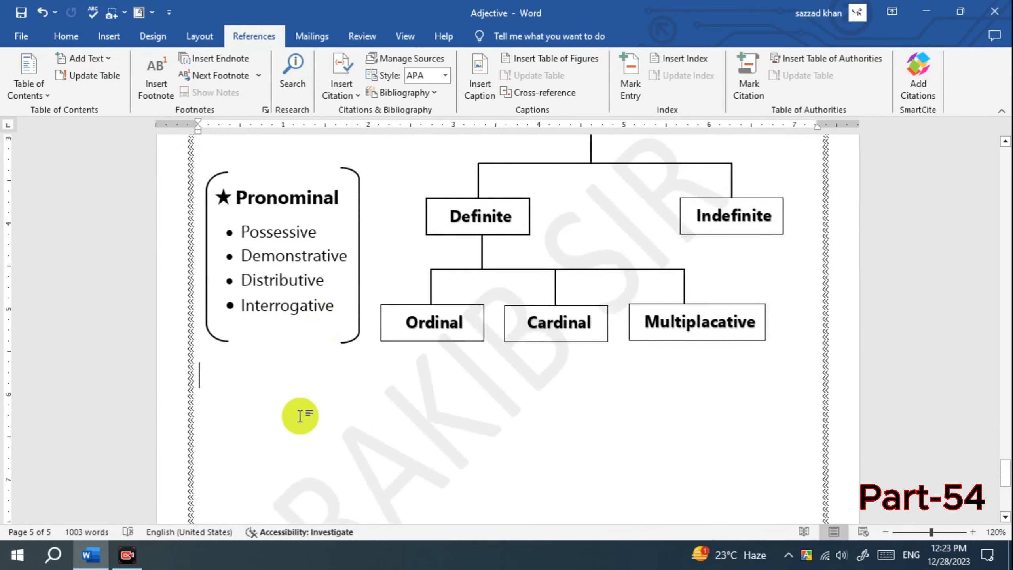
key("ctrl+v")
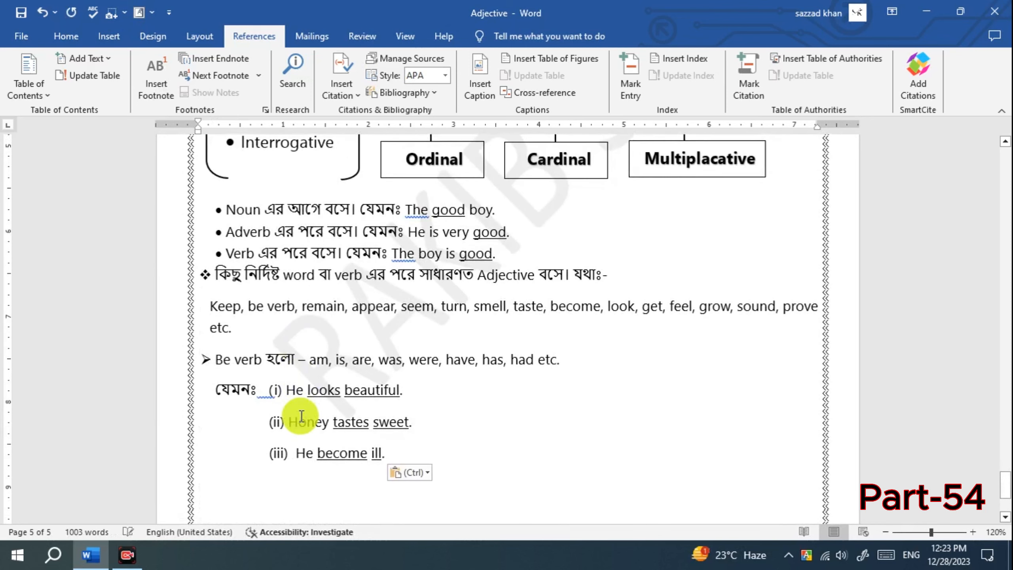
Insert a new line above the pasted notes and enter "uyfukutfdtukf" as their title.
scroll(255, 368, "up", 4)
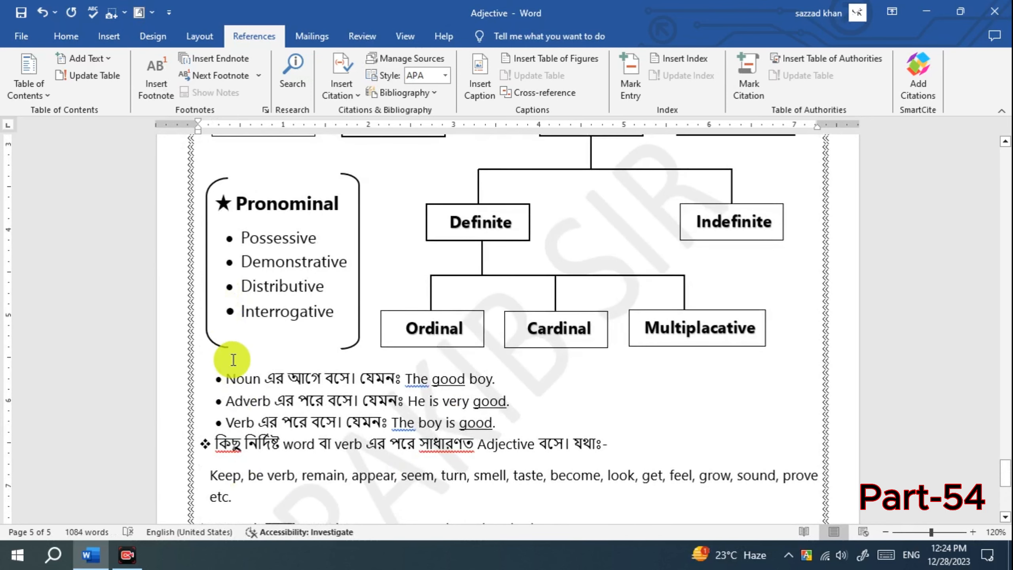
left_click(234, 360)
key("Return")
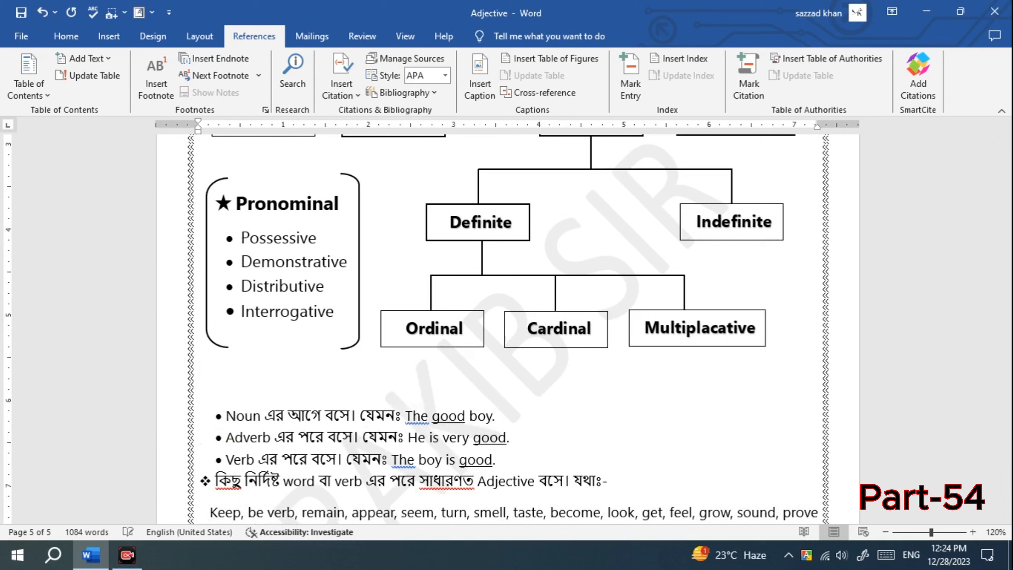
type("uyfukutfdtukf")
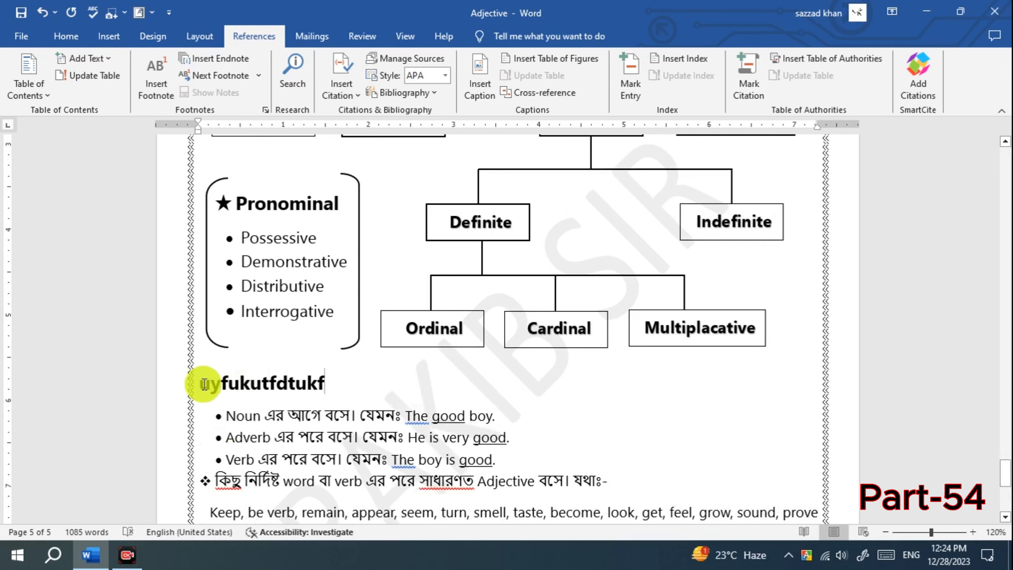
Apply the Heading 1 style to the title "uyfukutfdtukf" above the pasted notes on the last page.
left_click_drag(199, 384, 345, 389)
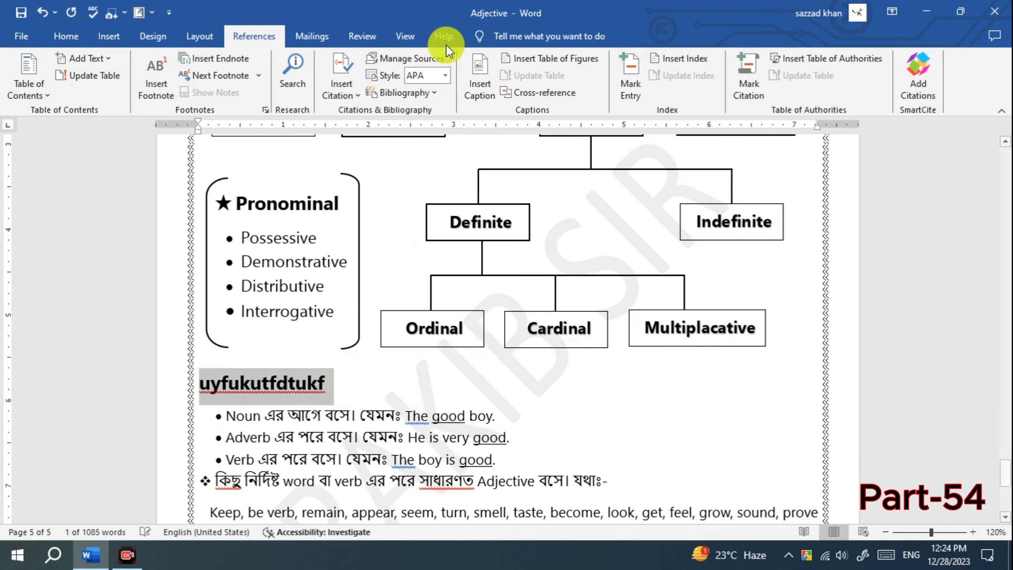
left_click(85, 40)
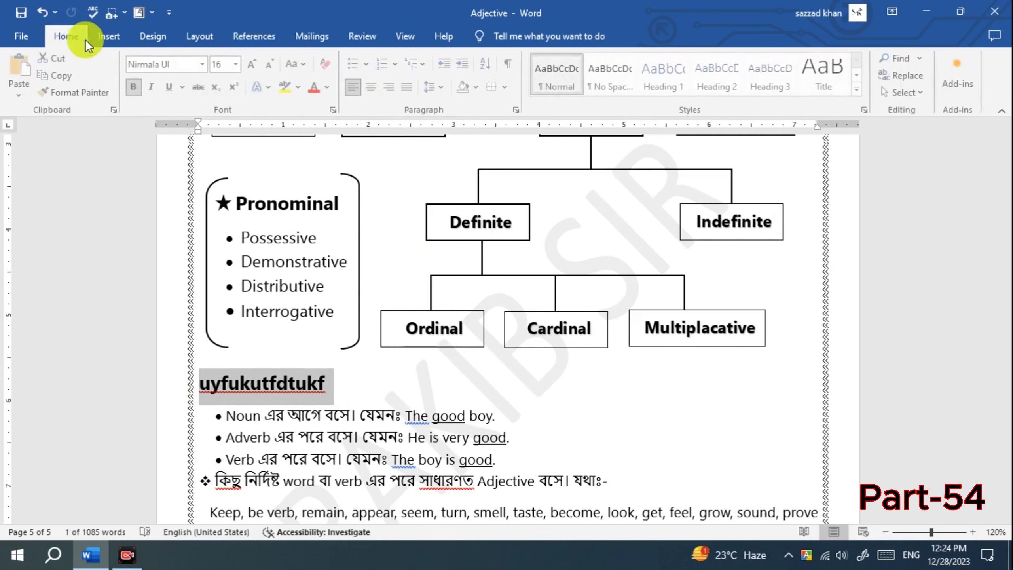
left_click(676, 70)
left_click(379, 390)
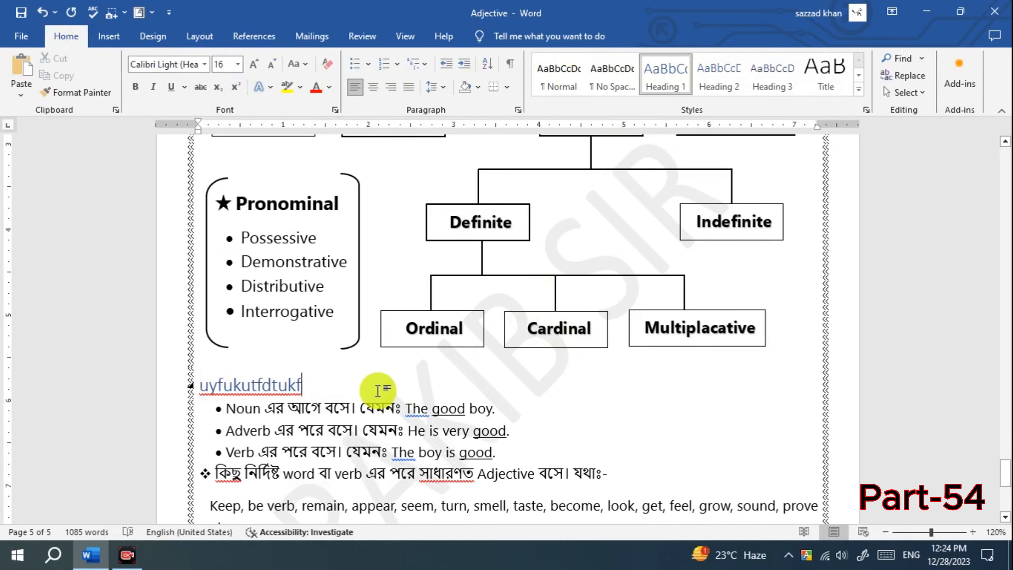
Update the entire table of contents on the first page to include the new "uyfukutfdtukf" heading, and check its last entries.
scroll(373, 391, "up", 20)
scroll(372, 391, "up", 20)
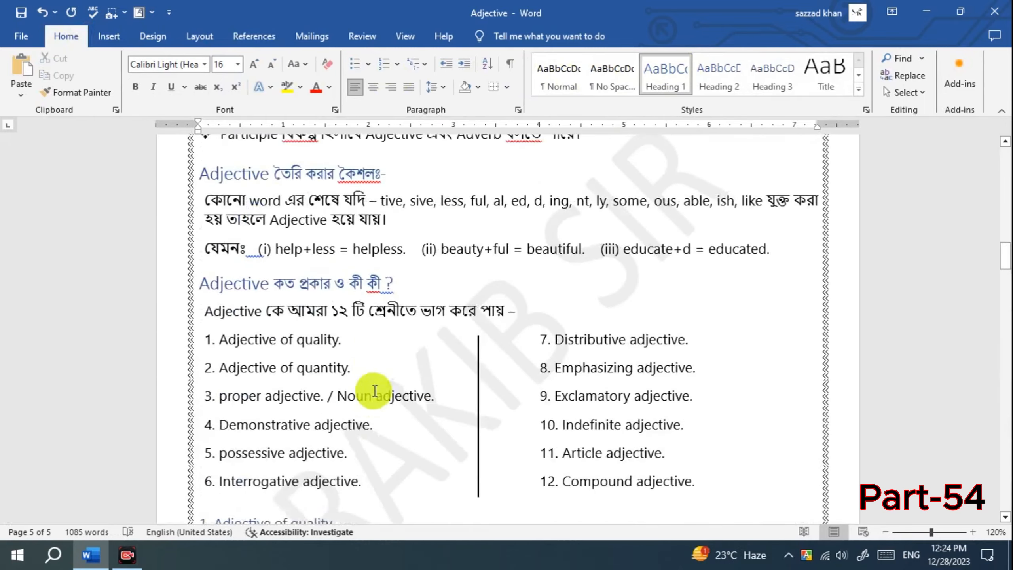
left_click(260, 408)
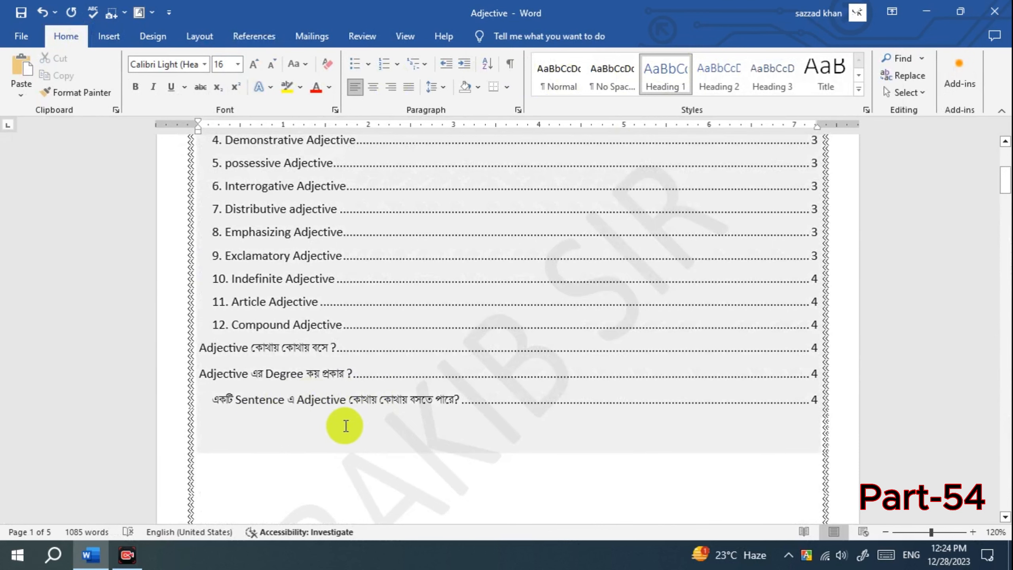
left_click(368, 424)
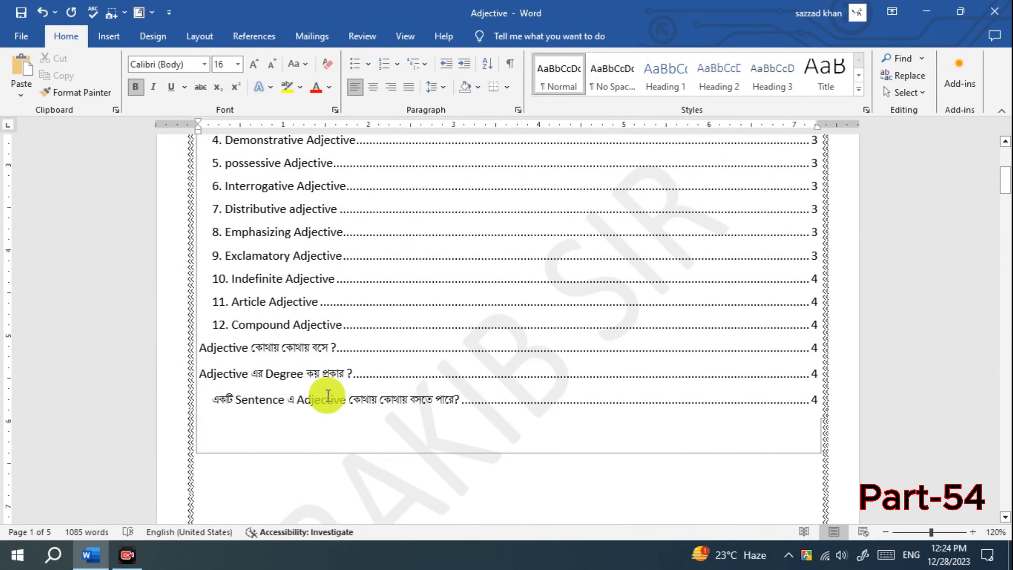
scroll(295, 383, "up", 5)
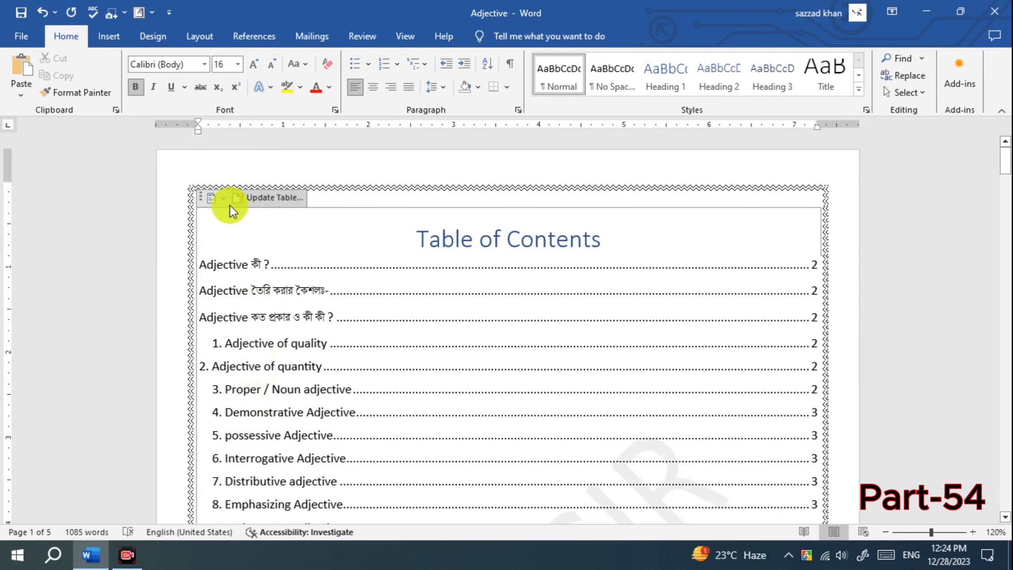
left_click(272, 200)
left_click(424, 275)
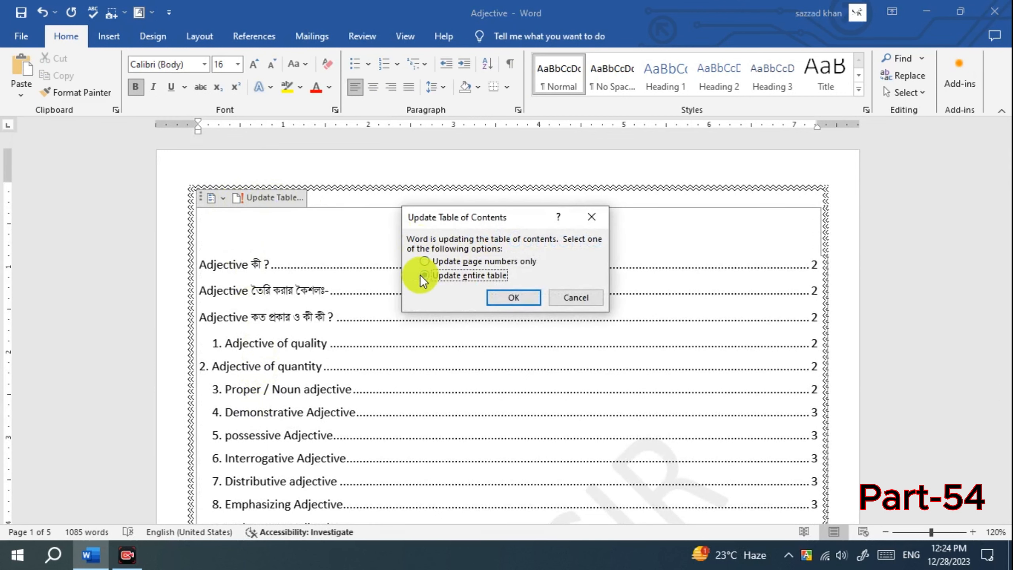
left_click(513, 298)
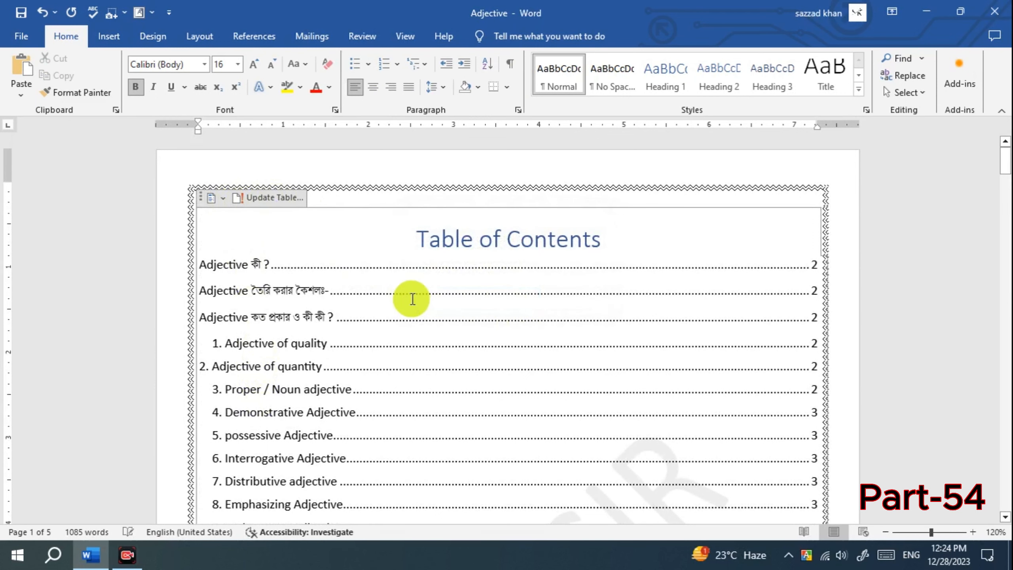
scroll(406, 297, "down", 5)
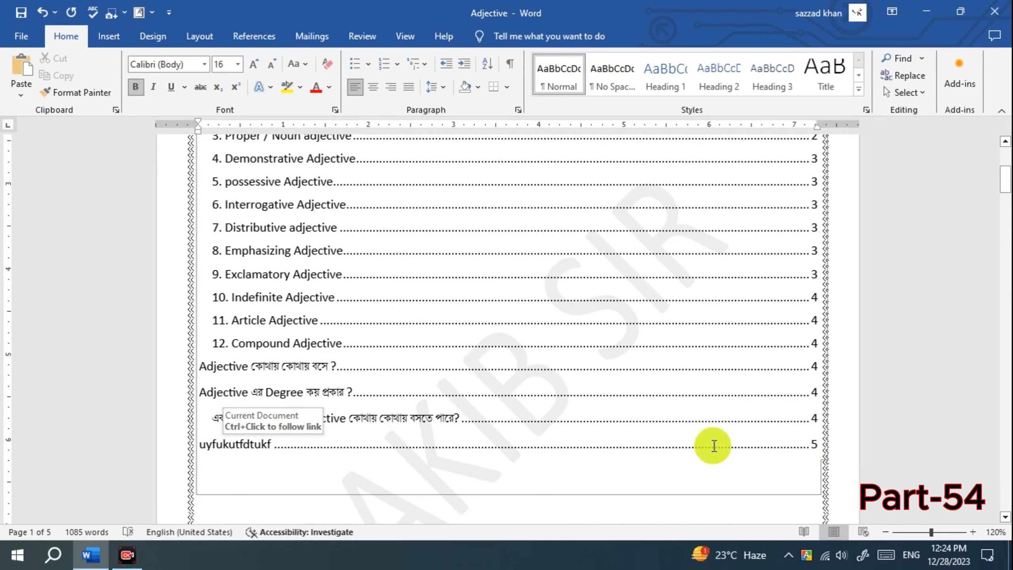
scroll(351, 362, "up", 5)
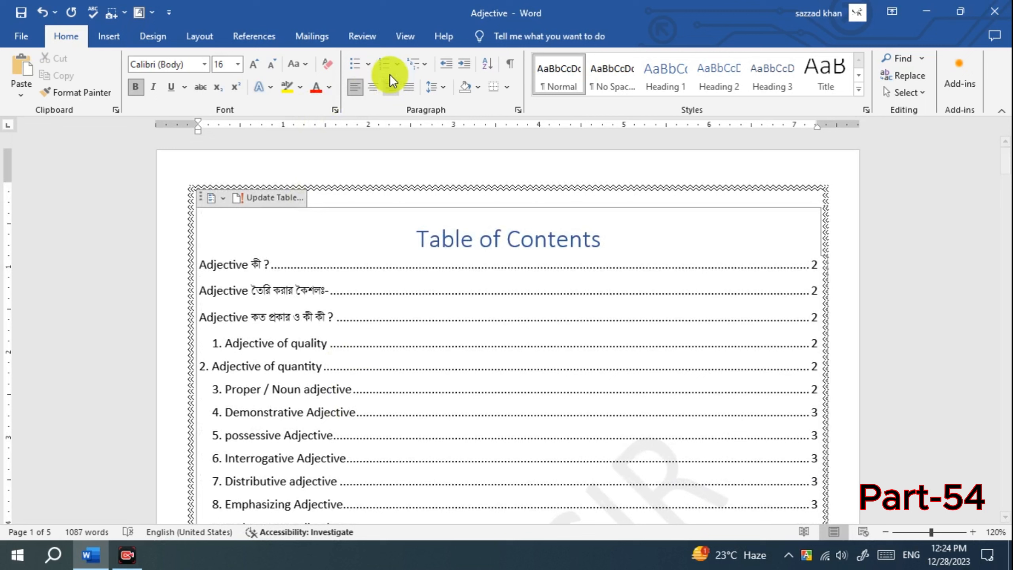
Restore the document window to a smaller size and close the Adjective document.
left_click(264, 38)
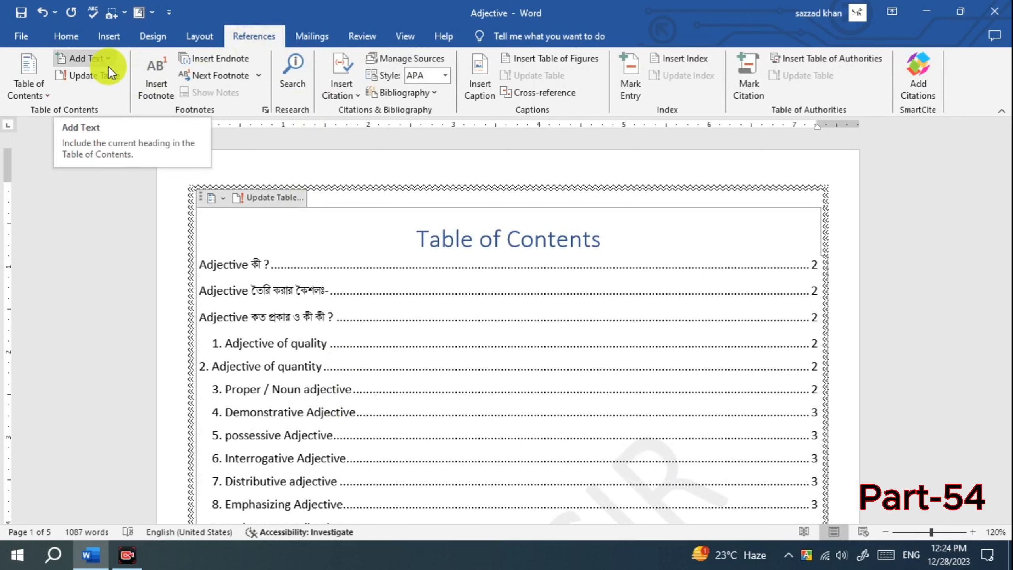
left_click(952, 11)
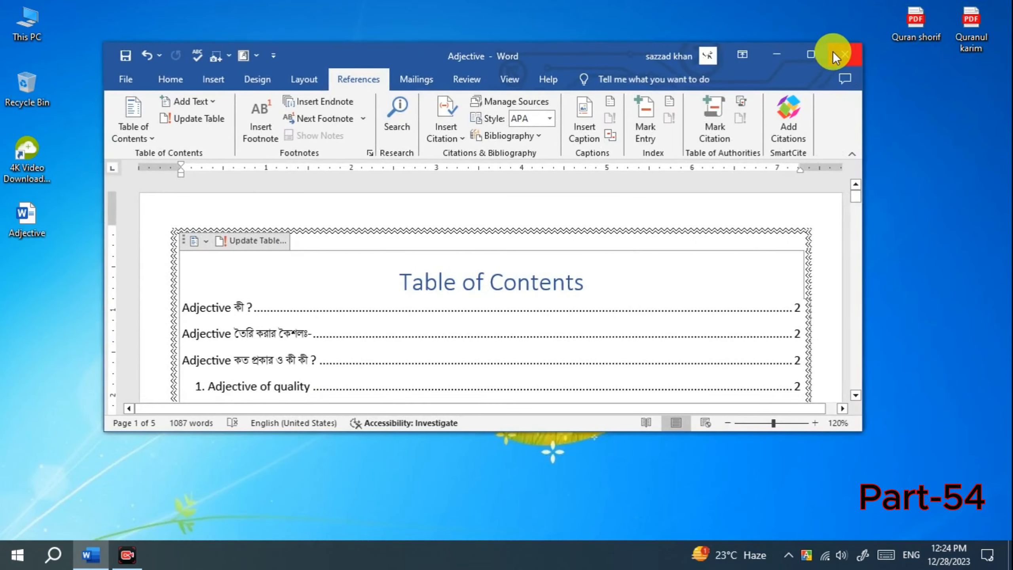
left_click(845, 53)
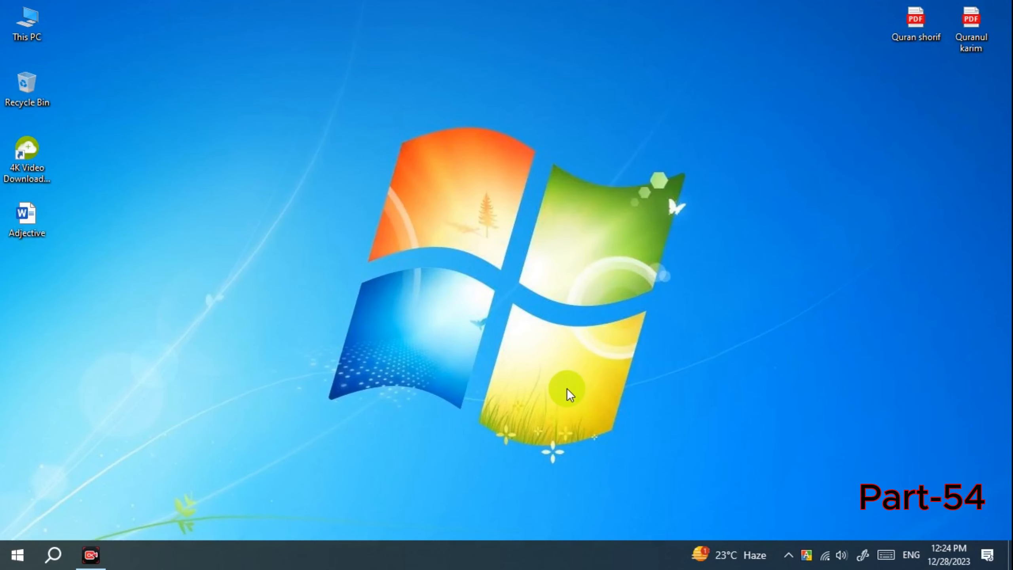